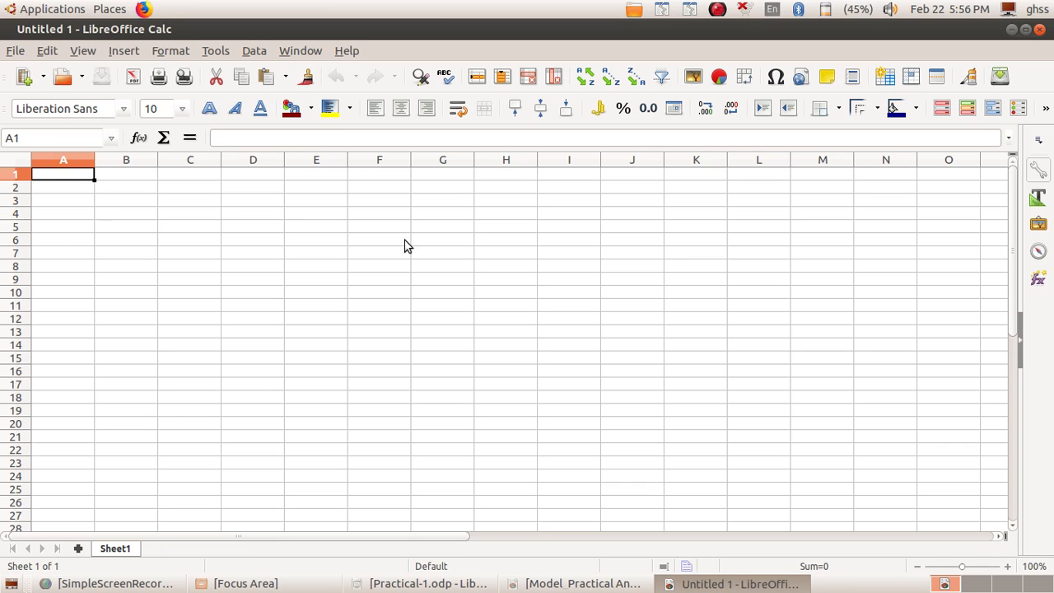
# Review the data in A1:J2 of the Qn-1 sheet and the empty cells K1:K4 beside it
pyautogui.click(636, 190)
pyautogui.moveTo(56, 175); pyautogui.dragTo(608, 190)
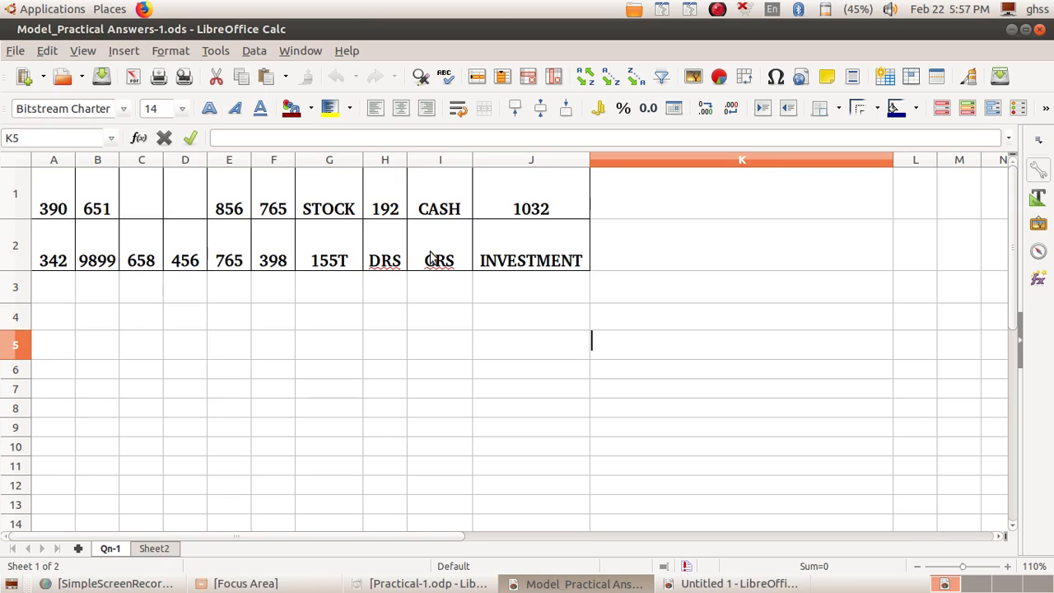
pyautogui.moveTo(65, 203); pyautogui.dragTo(548, 238)
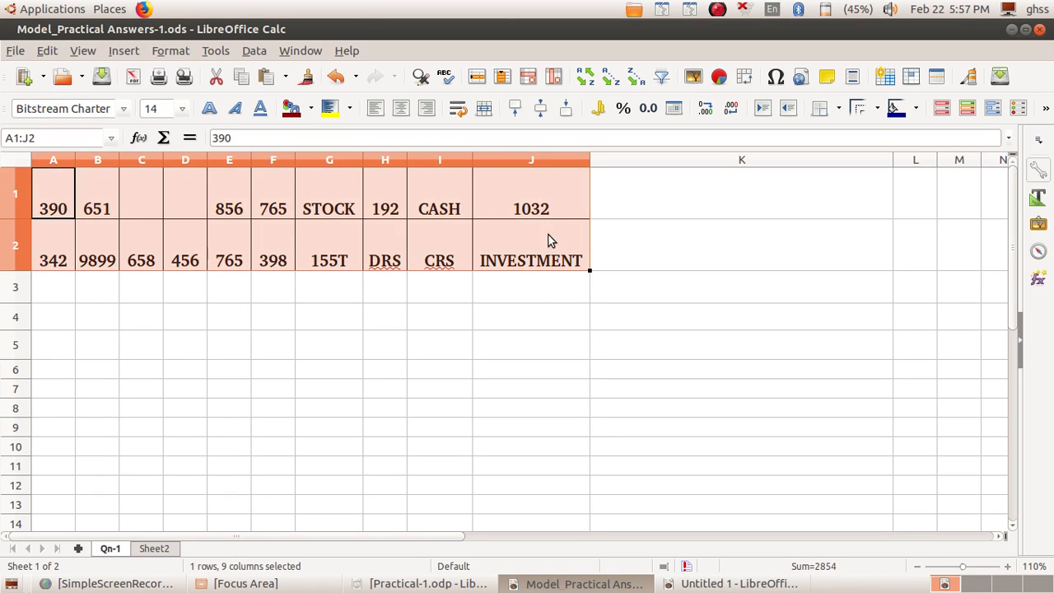
pyautogui.click(527, 309)
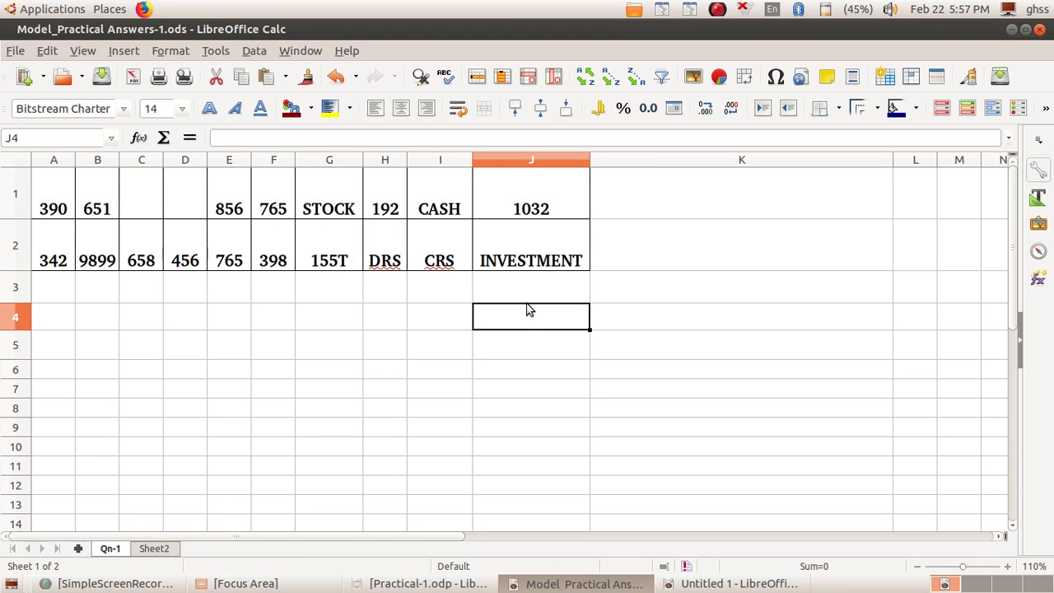
pyautogui.click(673, 205)
pyautogui.click(677, 238)
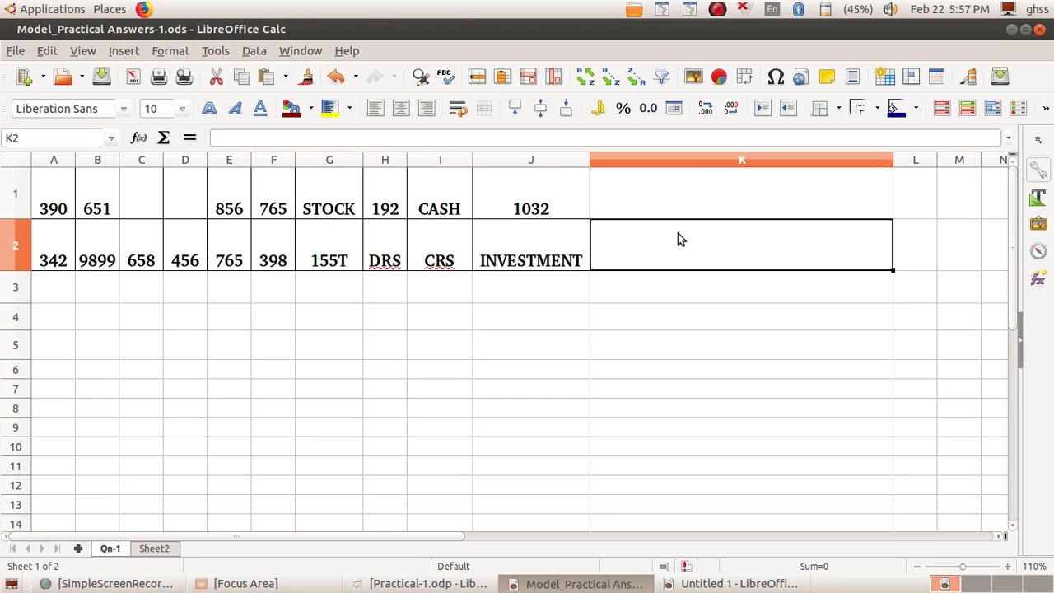
pyautogui.click(684, 282)
pyautogui.click(680, 313)
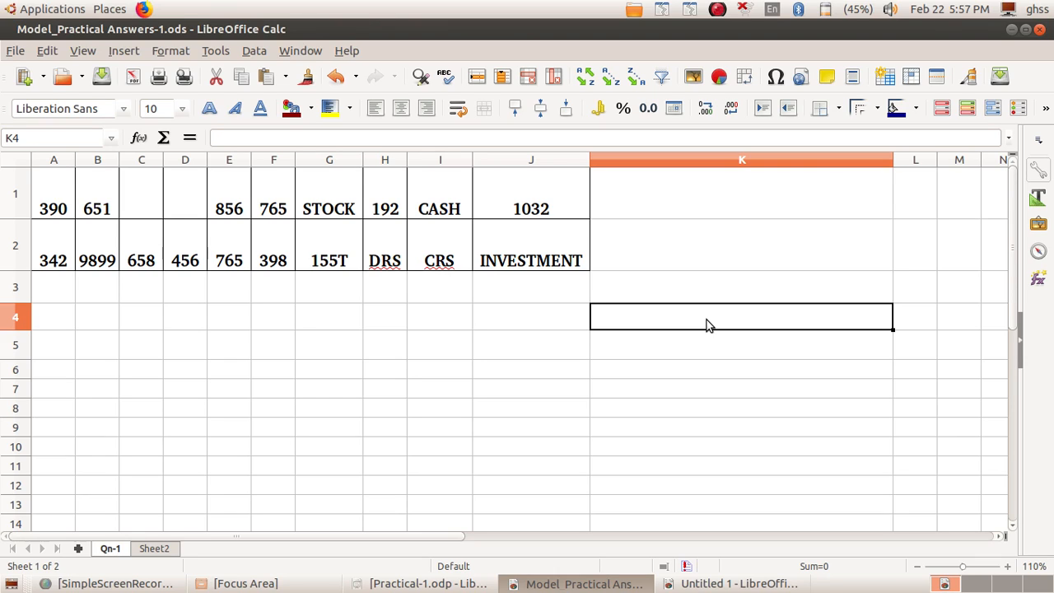
# Undo the last change to restore the four question labels in K1:K4
pyautogui.hotkey('ctrl', 'z')
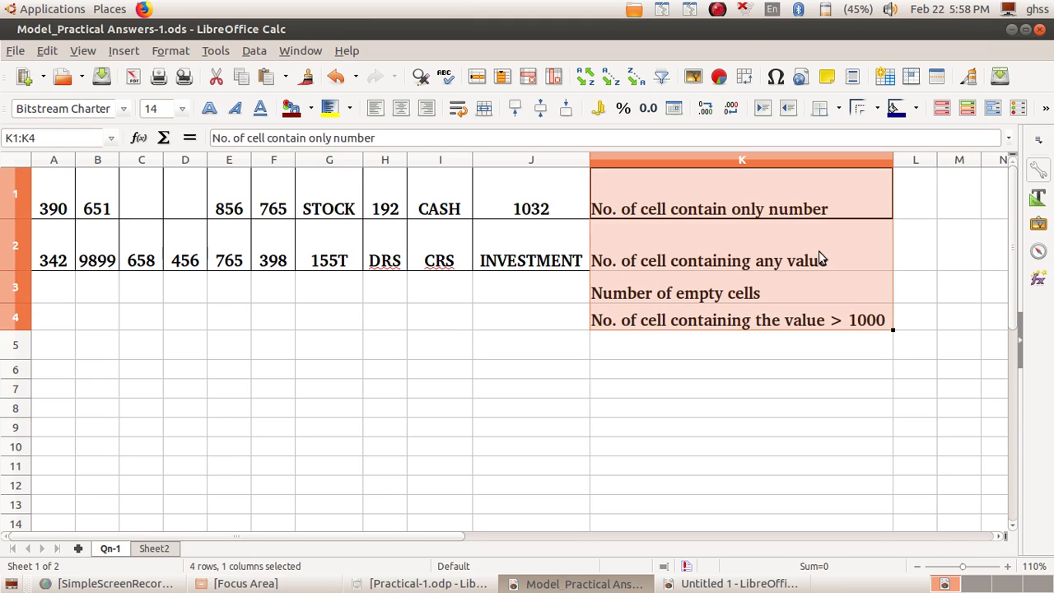
pyautogui.click(759, 258)
pyautogui.click(759, 290)
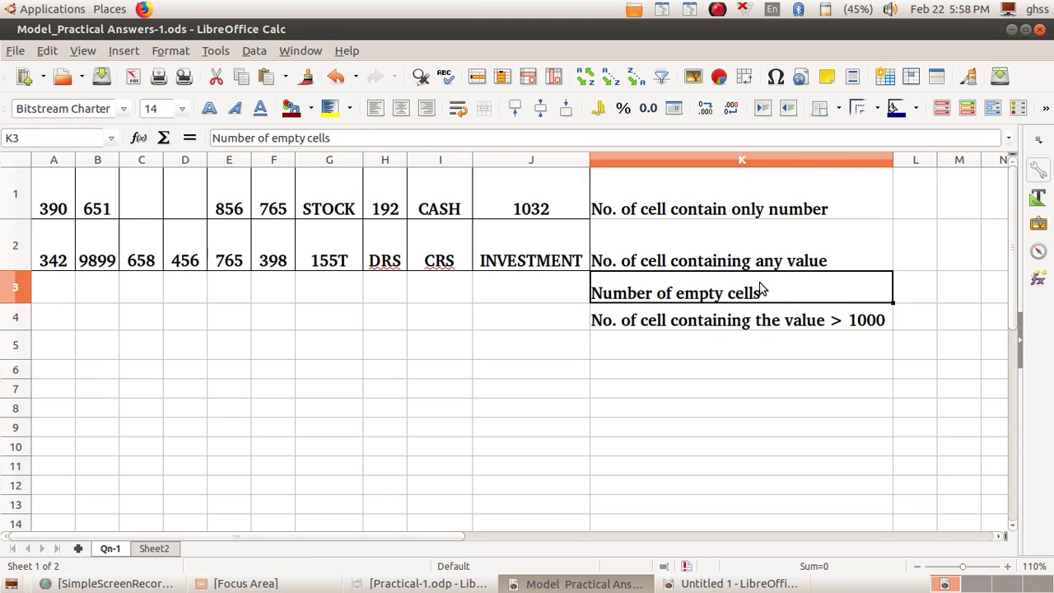
pyautogui.click(751, 318)
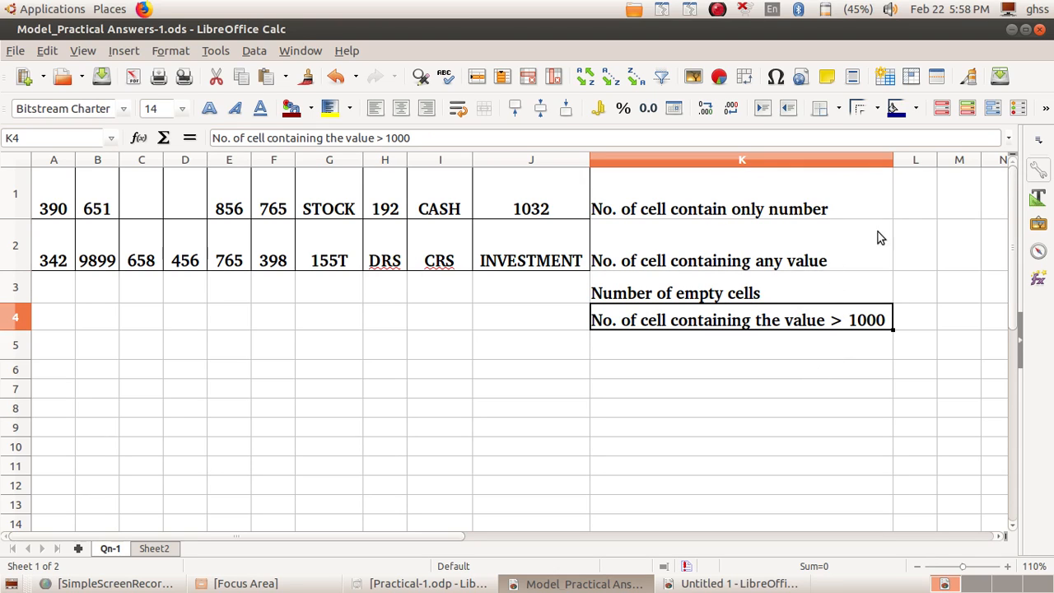
# Widen column L, the answer column beside the question labels
pyautogui.click(907, 213)
pyautogui.click(919, 247)
pyautogui.click(910, 288)
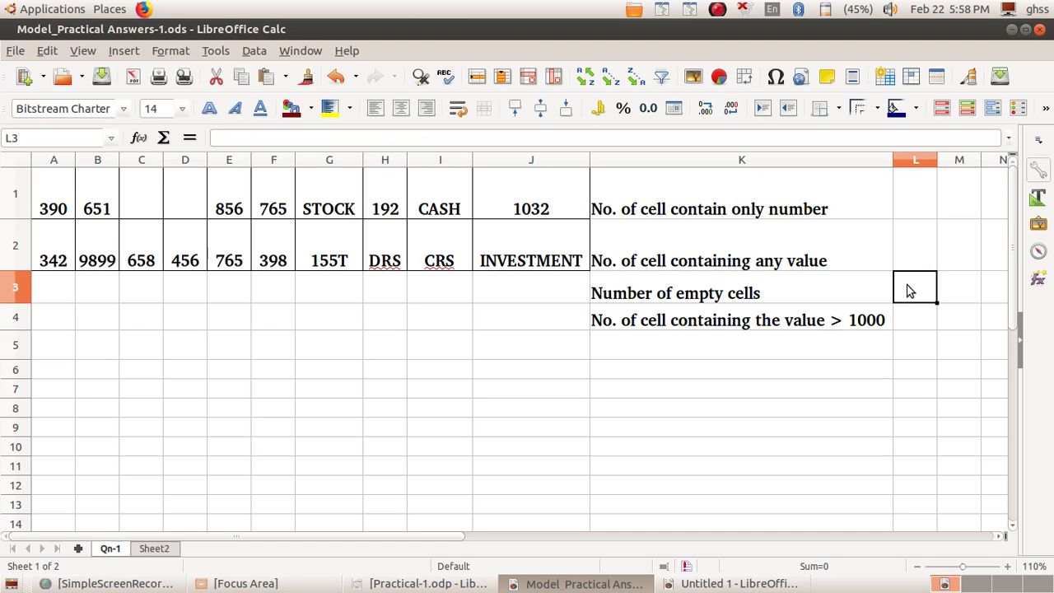
pyautogui.click(909, 309)
pyautogui.moveTo(937, 160); pyautogui.dragTo(979, 161)
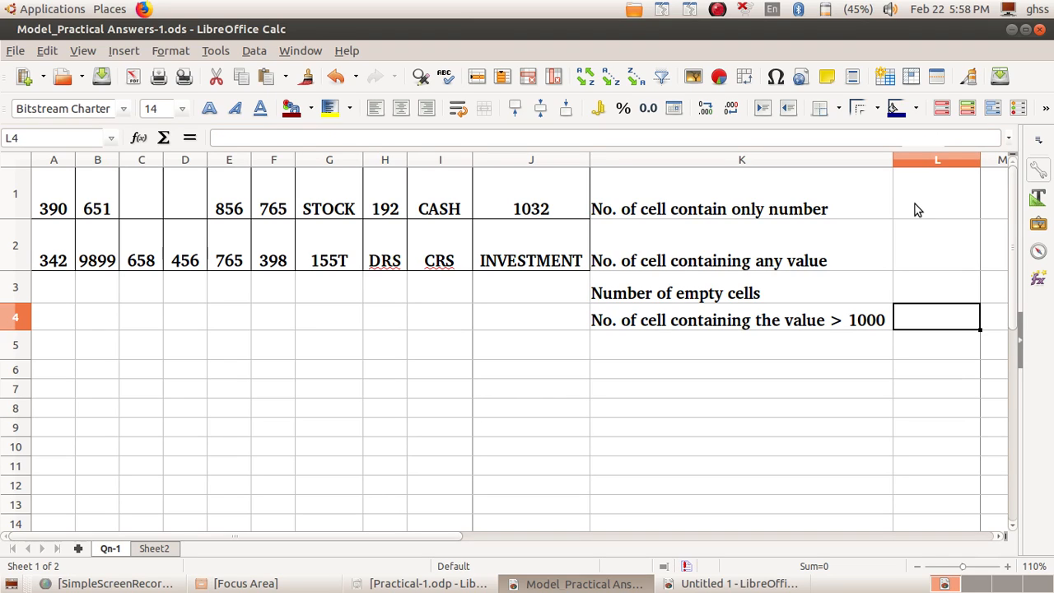
# Enter =COUNT(A1:J2) in cell L1 to count the cells that contain only numbers
pyautogui.click(917, 210)
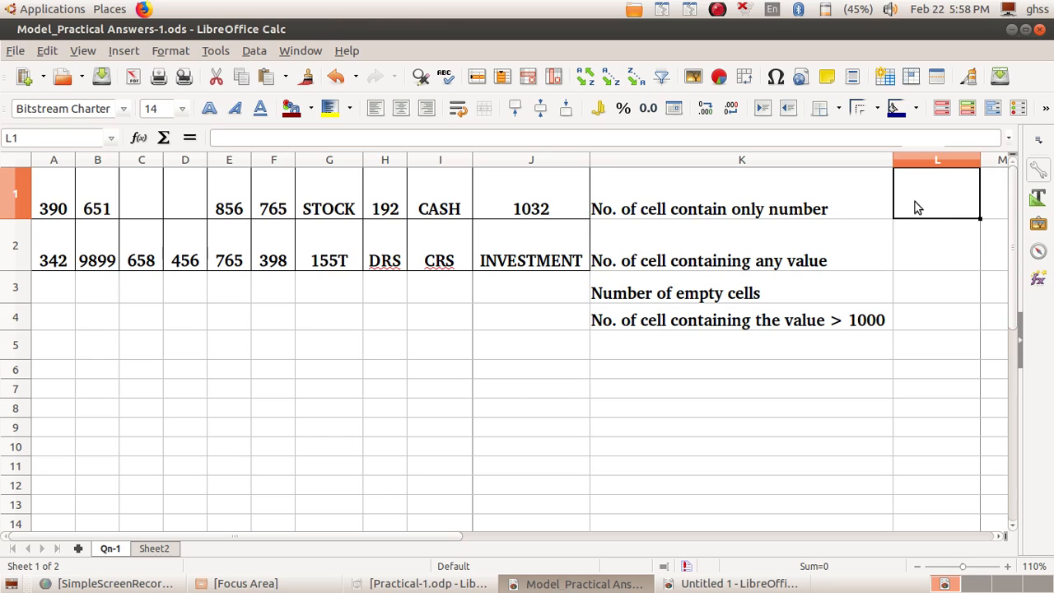
pyautogui.write('=')
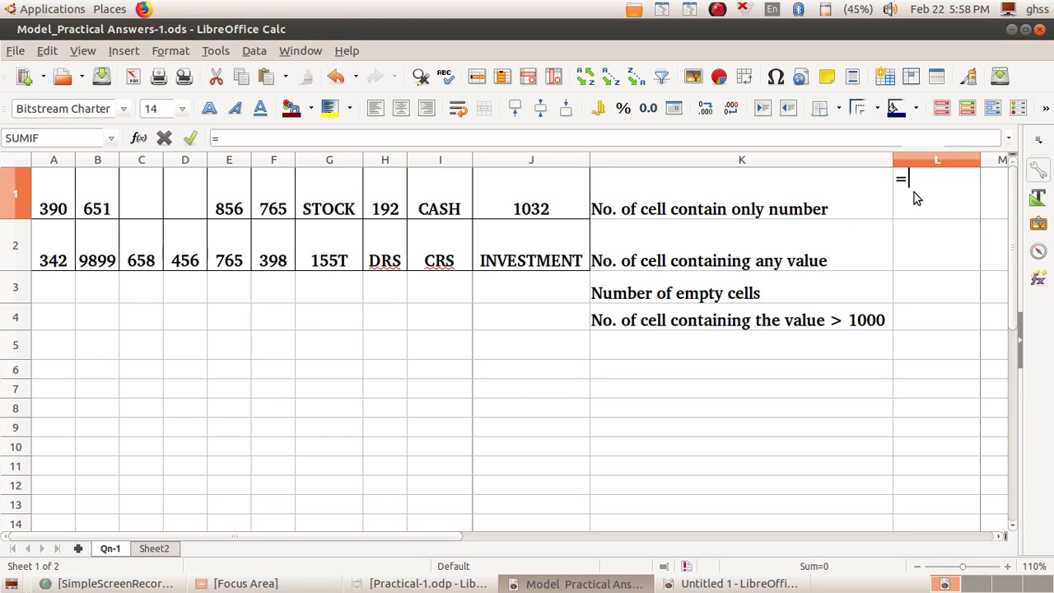
pyautogui.write('COUNN')
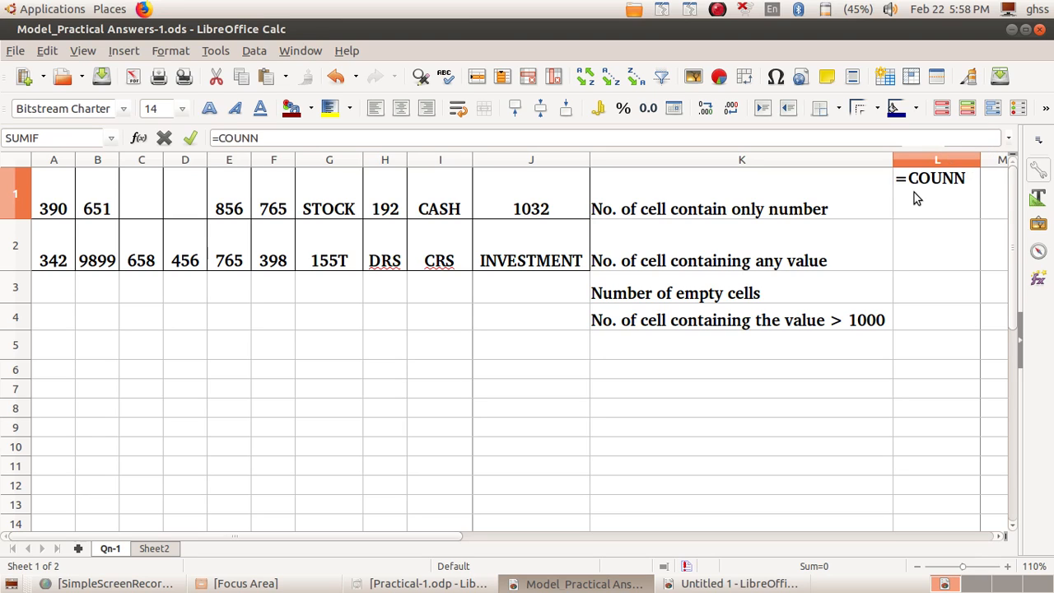
pyautogui.press('BackSpace')
pyautogui.write('T')
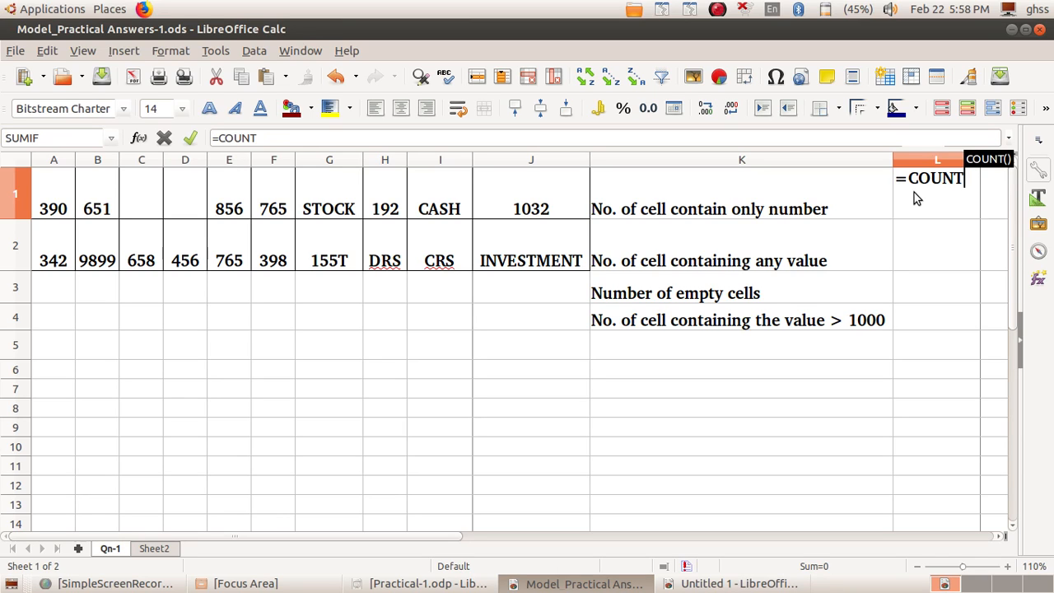
pyautogui.press('Return')
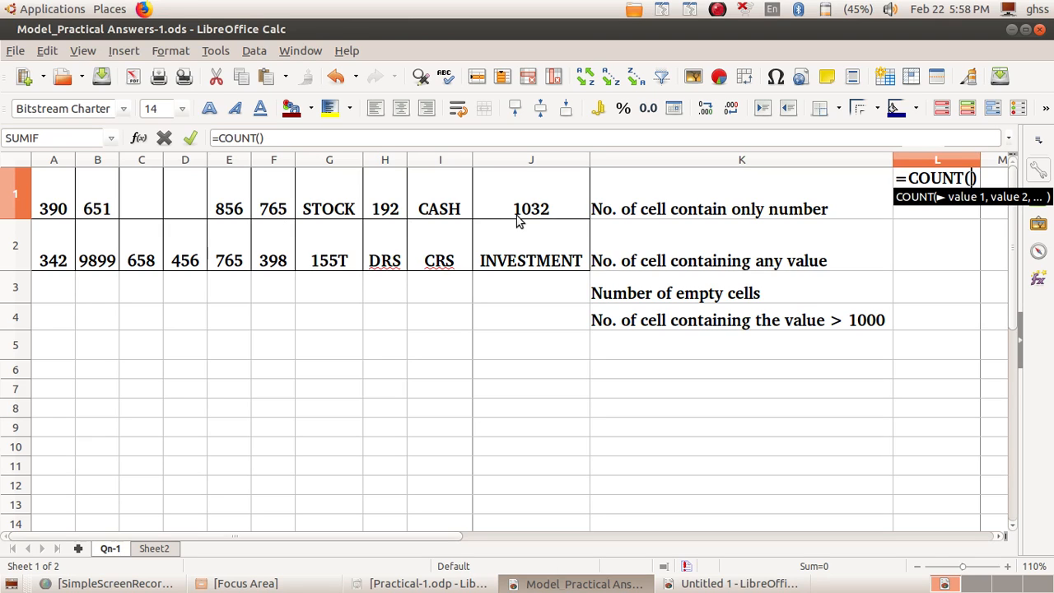
pyautogui.write('A1')
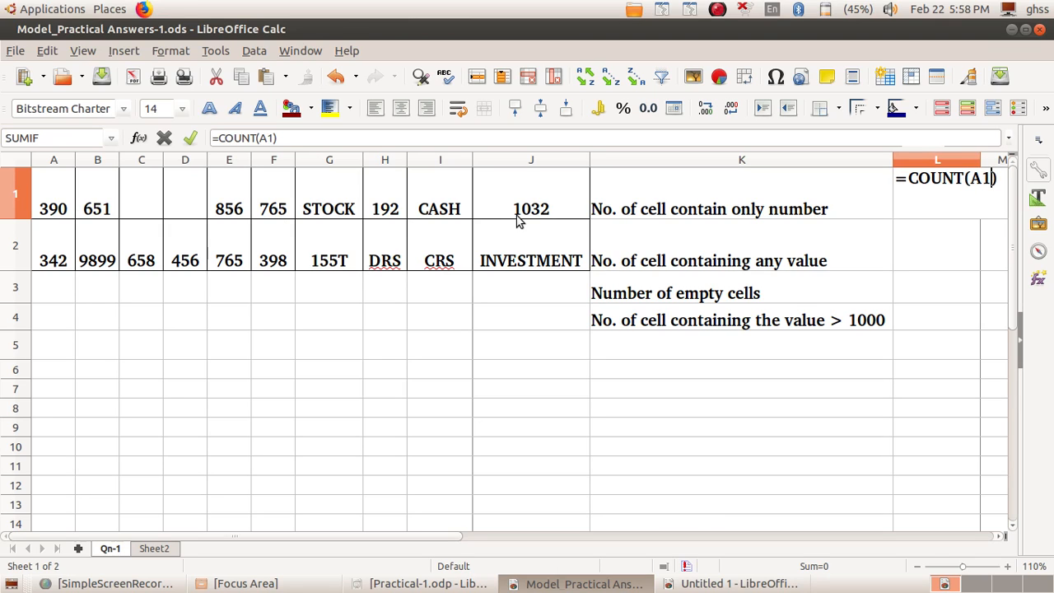
pyautogui.write(':J2')
pyautogui.press('Return')
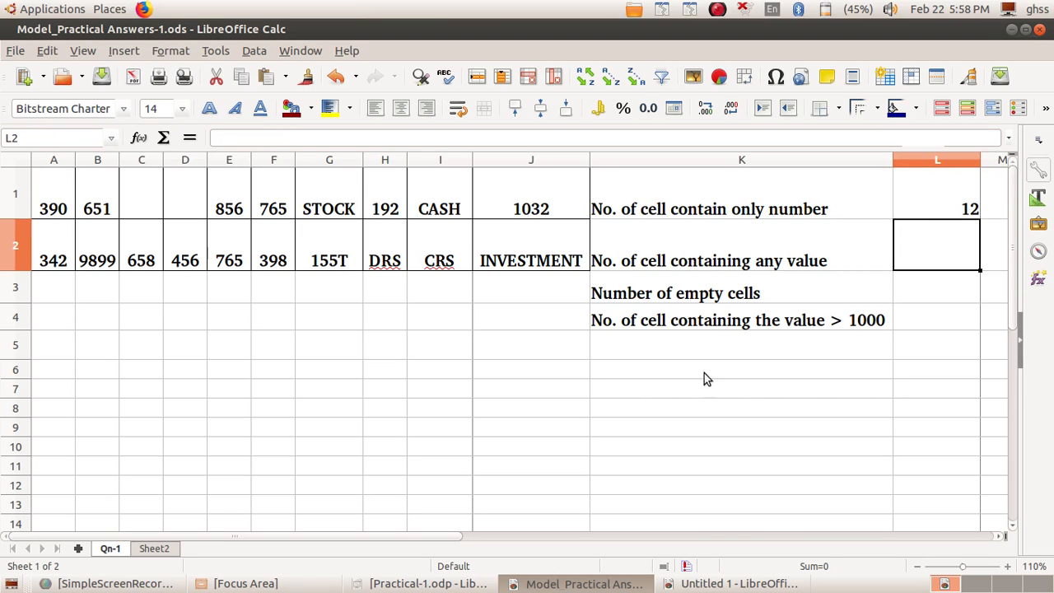
# Widen column L further and build a COUNTA formula in L2 over the range A1:J2
pyautogui.moveTo(350, 540); pyautogui.dragTo(433, 527)
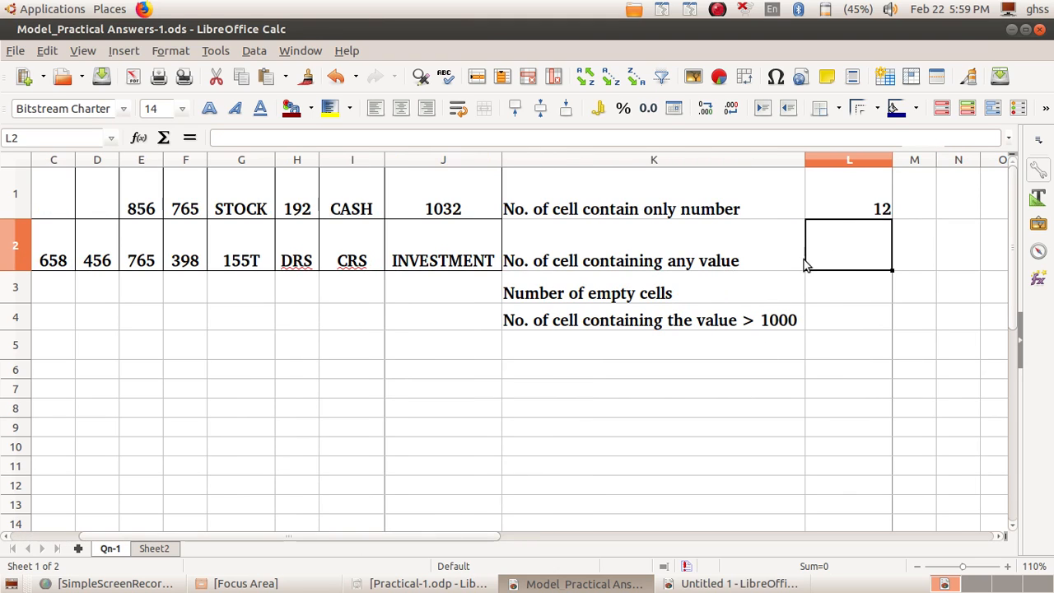
pyautogui.moveTo(892, 159); pyautogui.dragTo(933, 159)
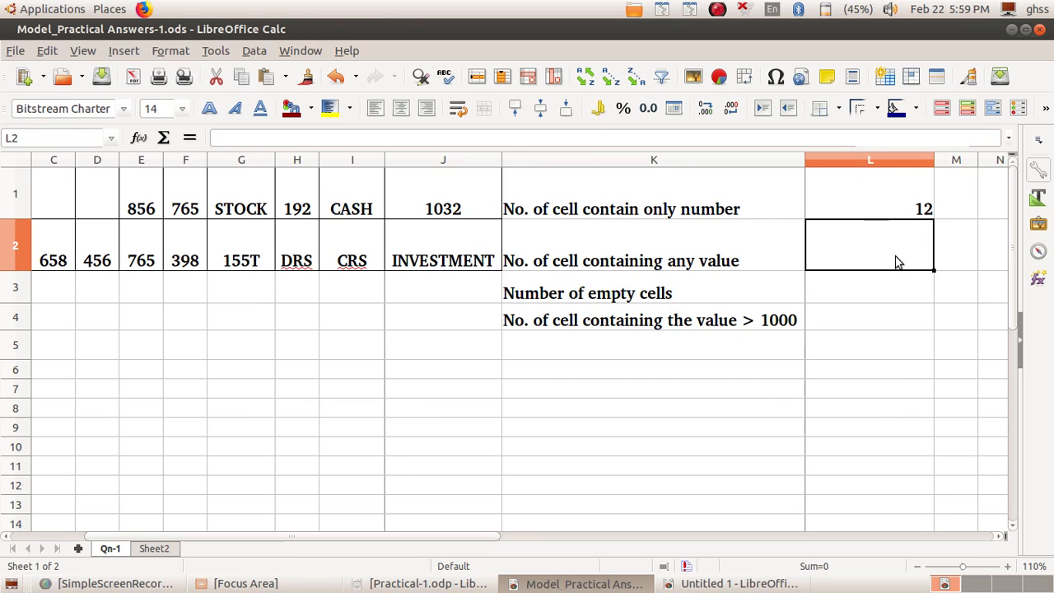
pyautogui.write('=')
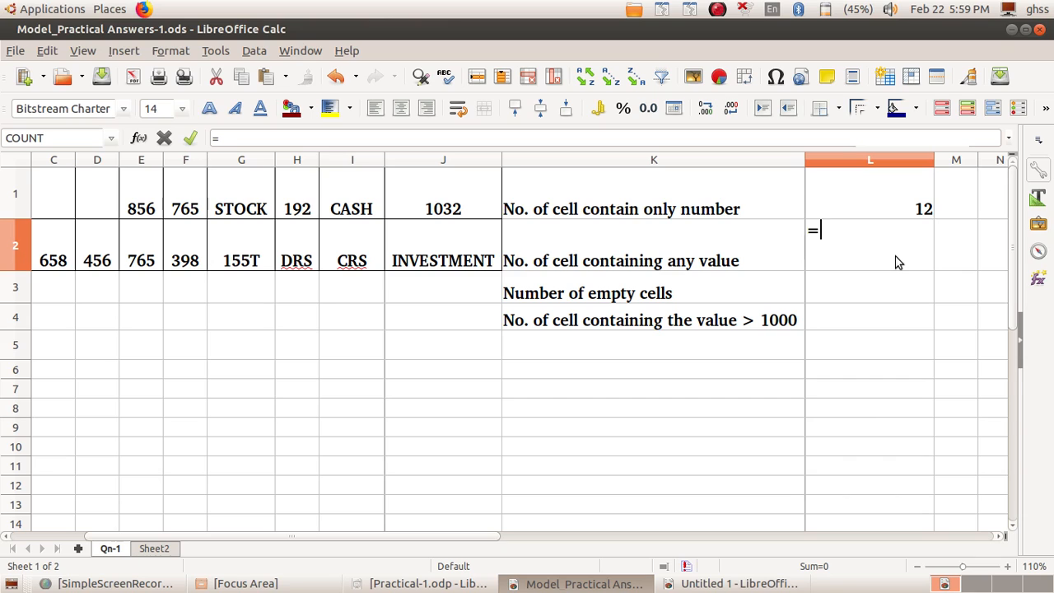
pyautogui.write('C')
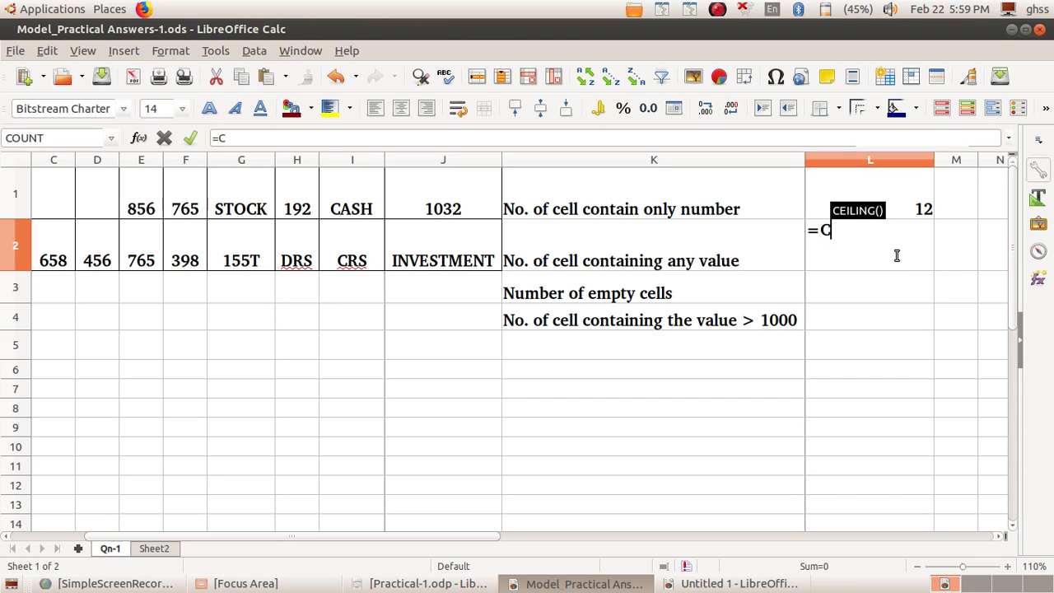
pyautogui.write('OUNT')
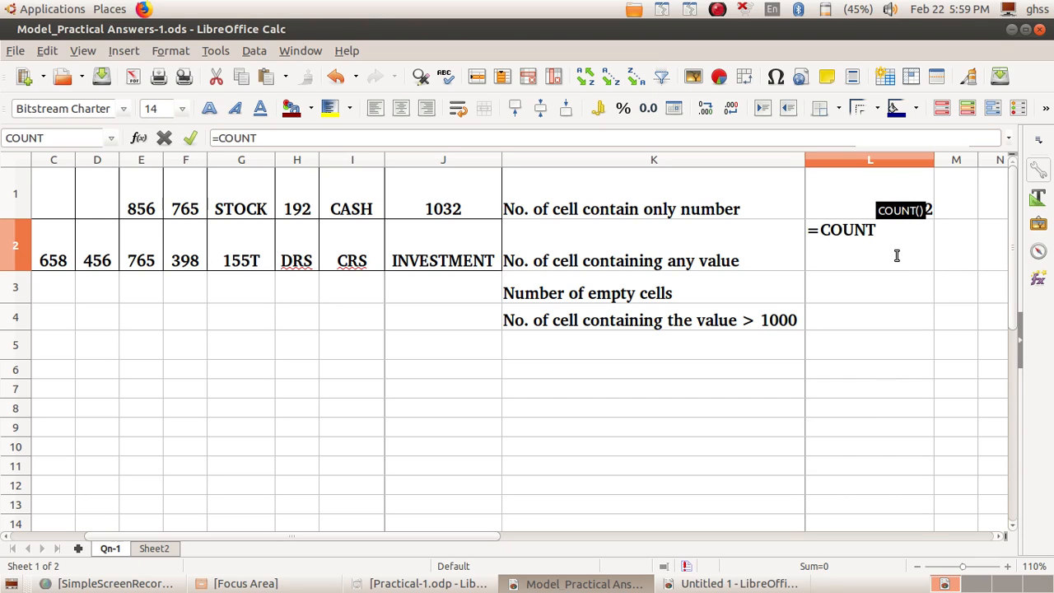
pyautogui.write('A')
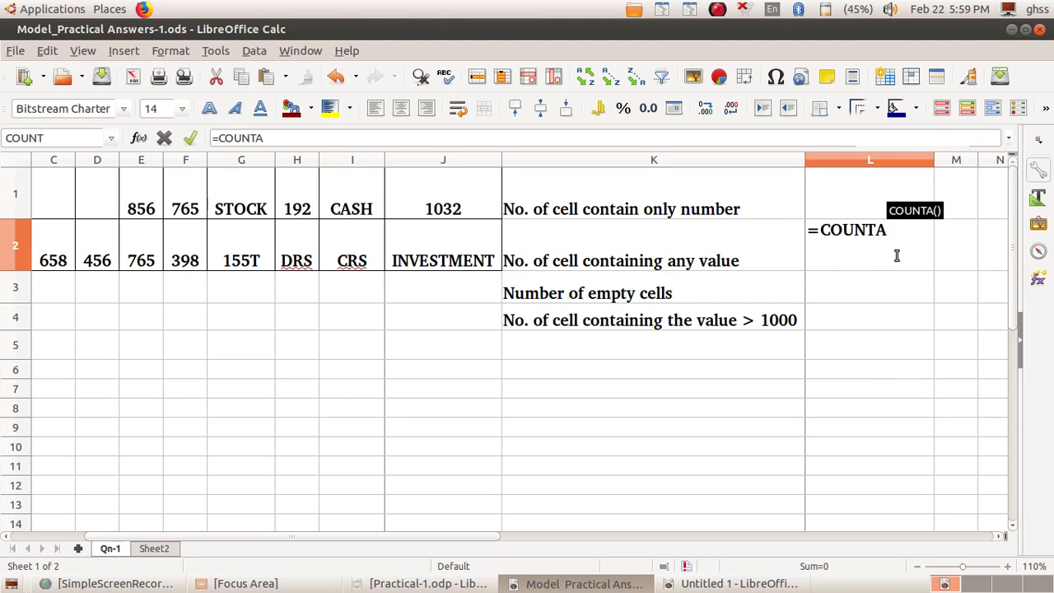
pyautogui.press('Return')
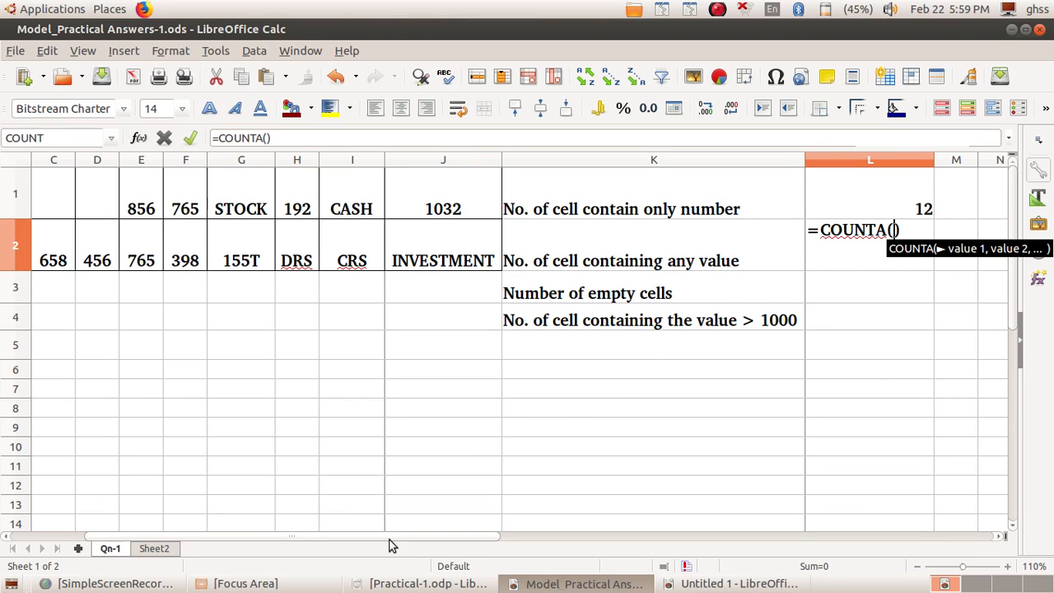
pyautogui.moveTo(388, 536); pyautogui.dragTo(333, 537)
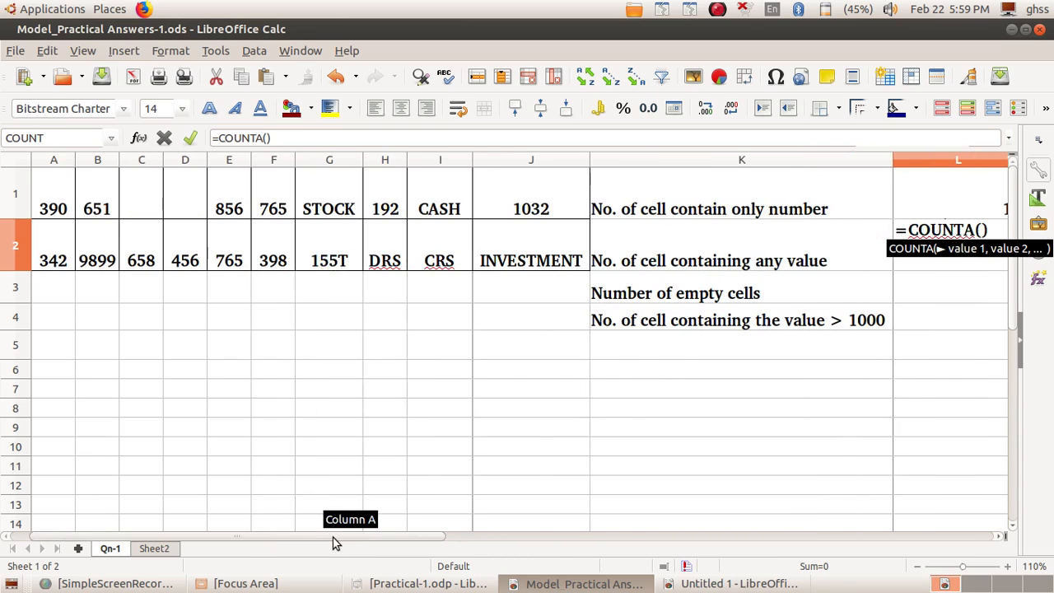
pyautogui.click(47, 210)
pyautogui.moveTo(47, 210); pyautogui.dragTo(540, 234)
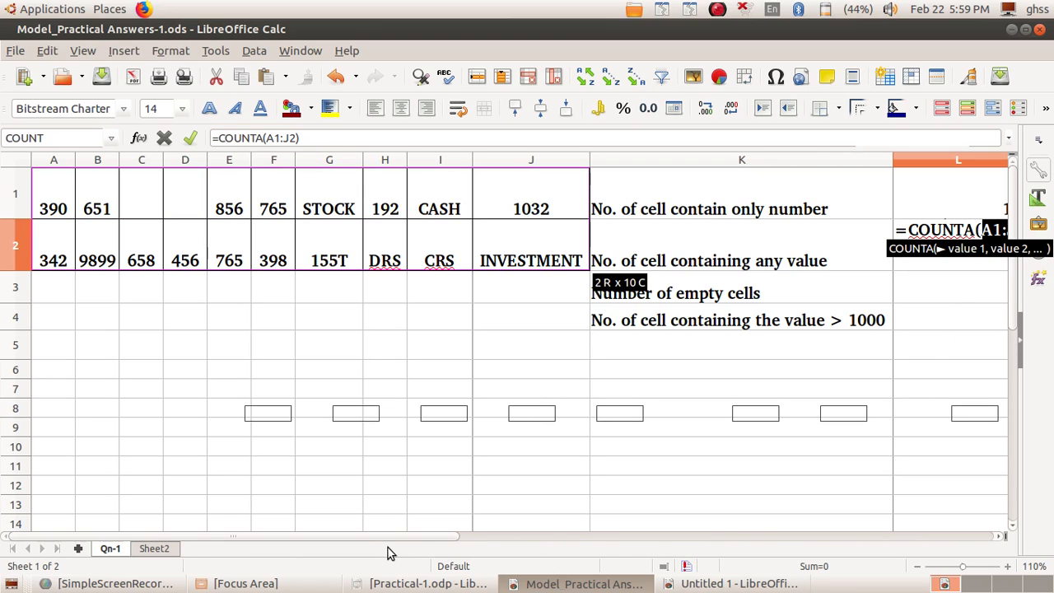
pyautogui.moveTo(393, 537); pyautogui.dragTo(507, 537)
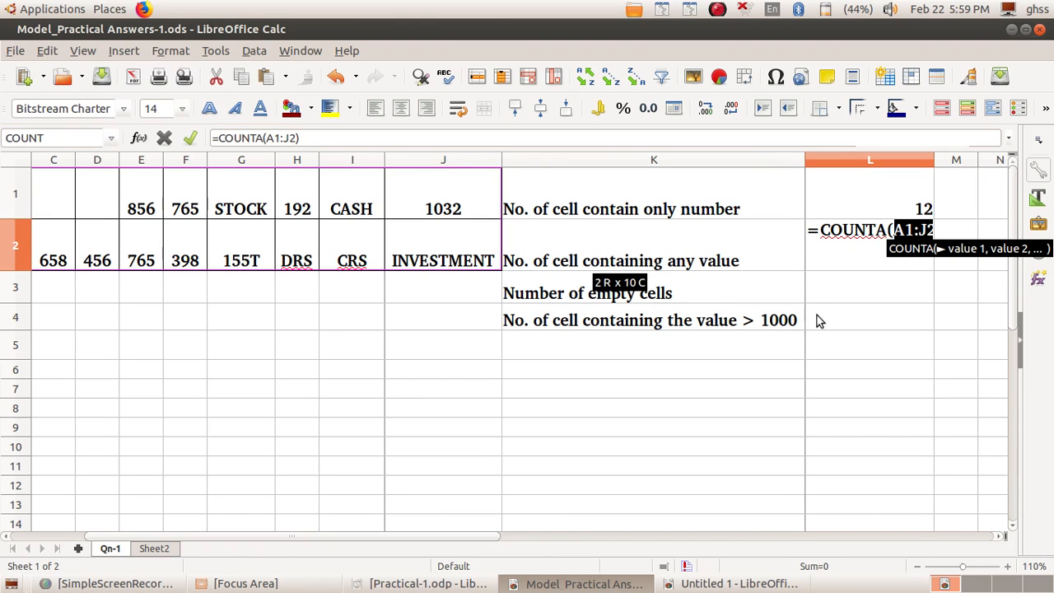
pyautogui.moveTo(346, 527); pyautogui.dragTo(216, 522)
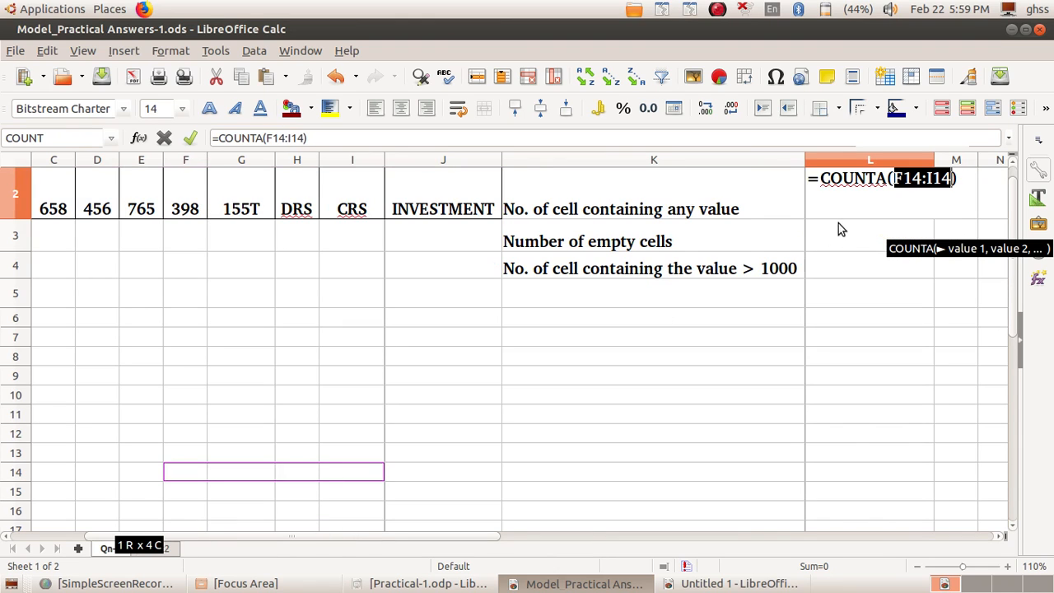
pyautogui.scroll(1, 82, 237)
pyautogui.moveTo(73, 206); pyautogui.dragTo(465, 256)
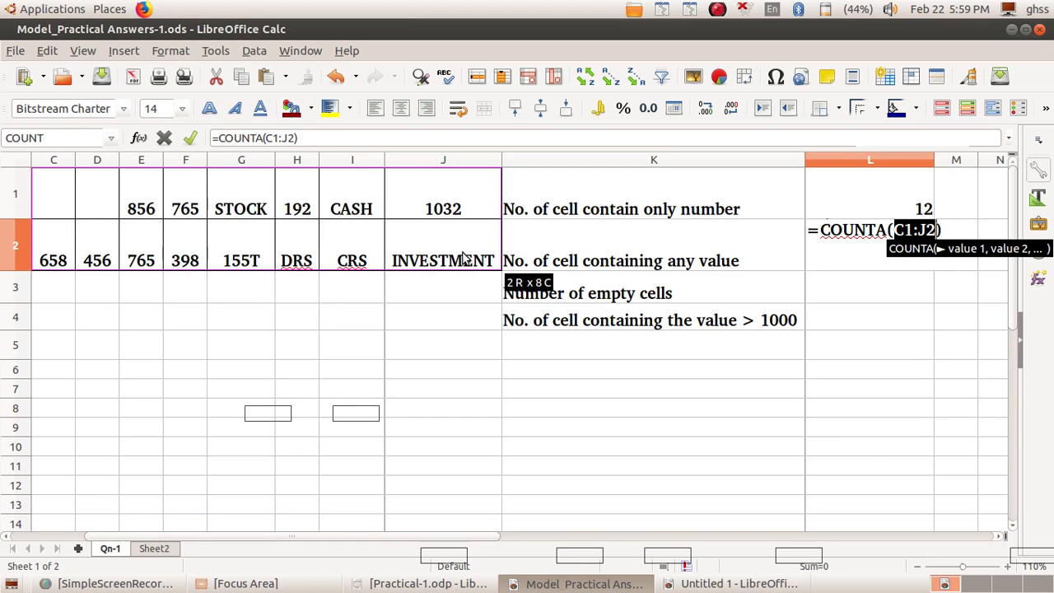
# Reselect A1:J2 as the range of the COUNTA formula in L2 and complete the formula
pyautogui.moveTo(322, 536); pyautogui.dragTo(173, 535)
pyautogui.moveTo(51, 206); pyautogui.dragTo(537, 260)
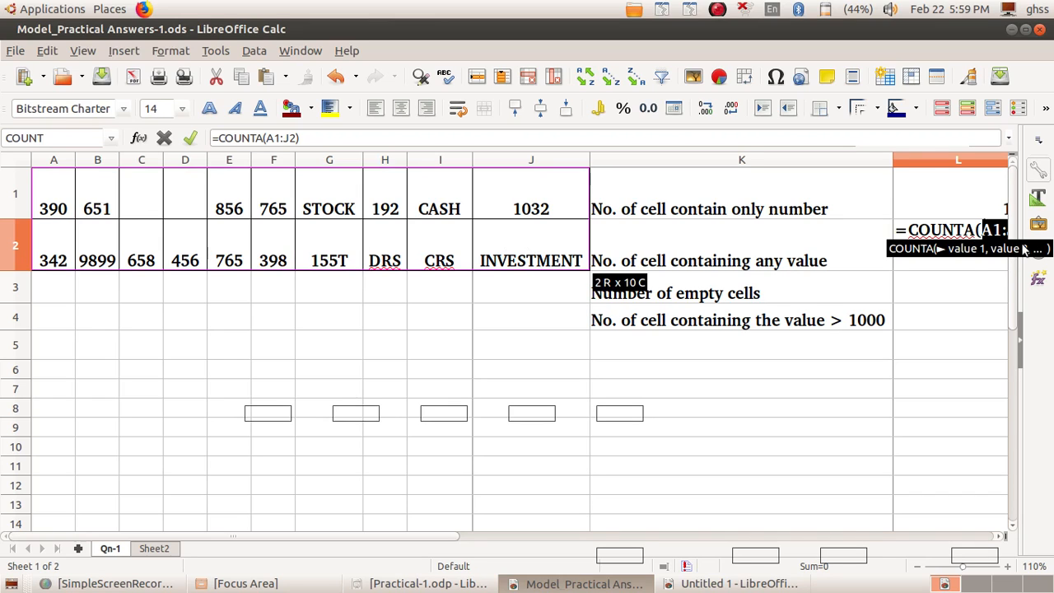
pyautogui.press('Return')
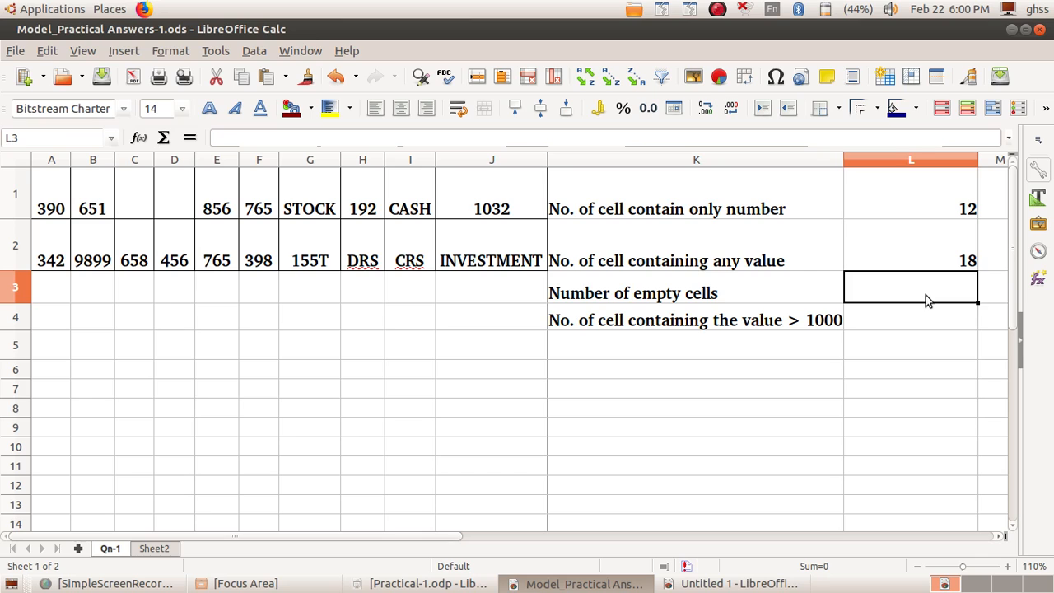
# Enter =COUNTBLANK(A1:J2) in cell L3 to count the empty cells
pyautogui.write('=COUNT')
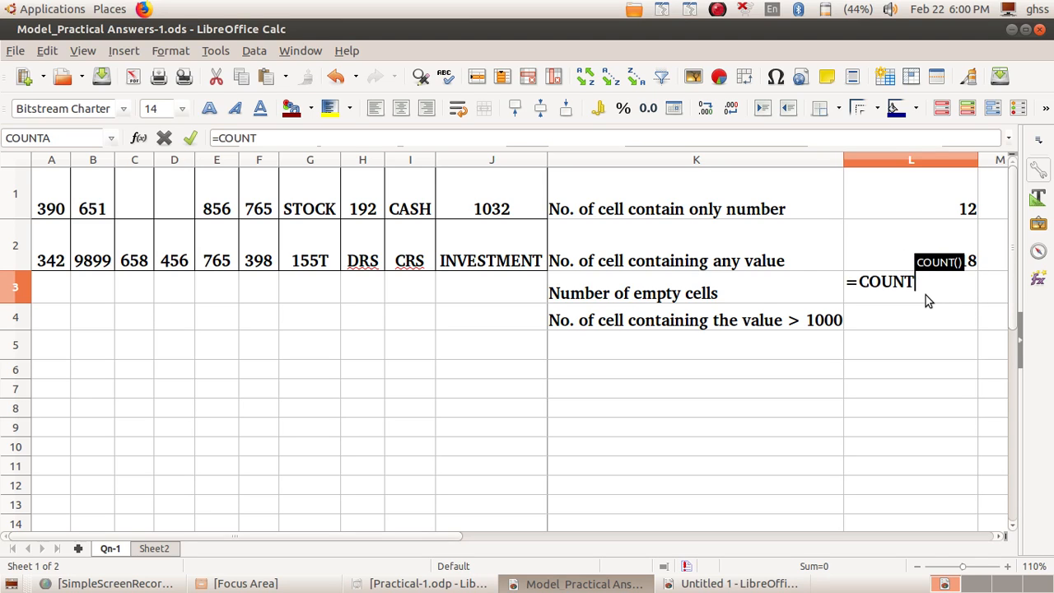
pyautogui.write('B')
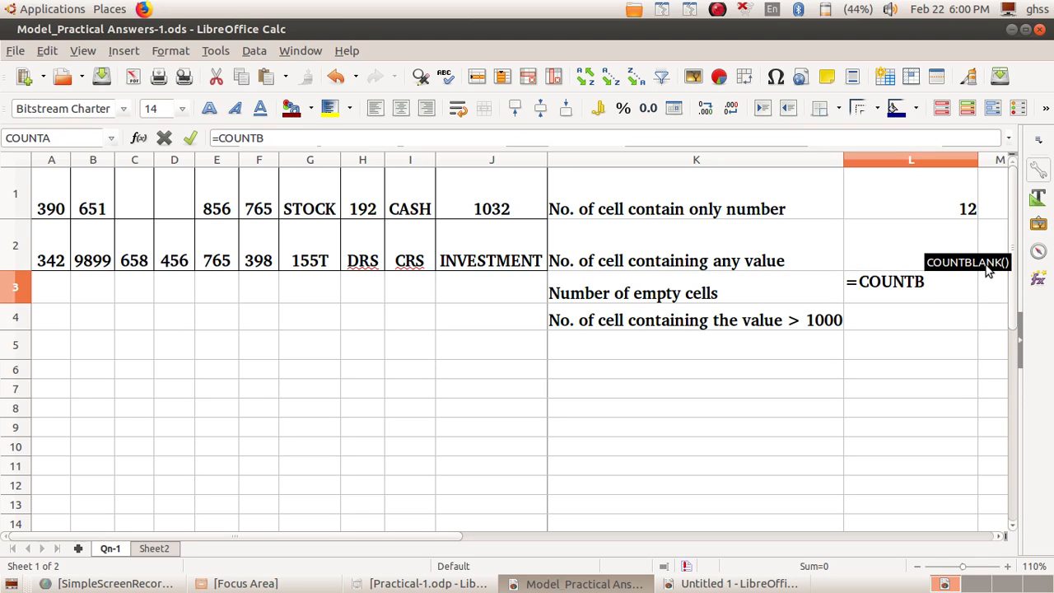
pyautogui.press('Return')
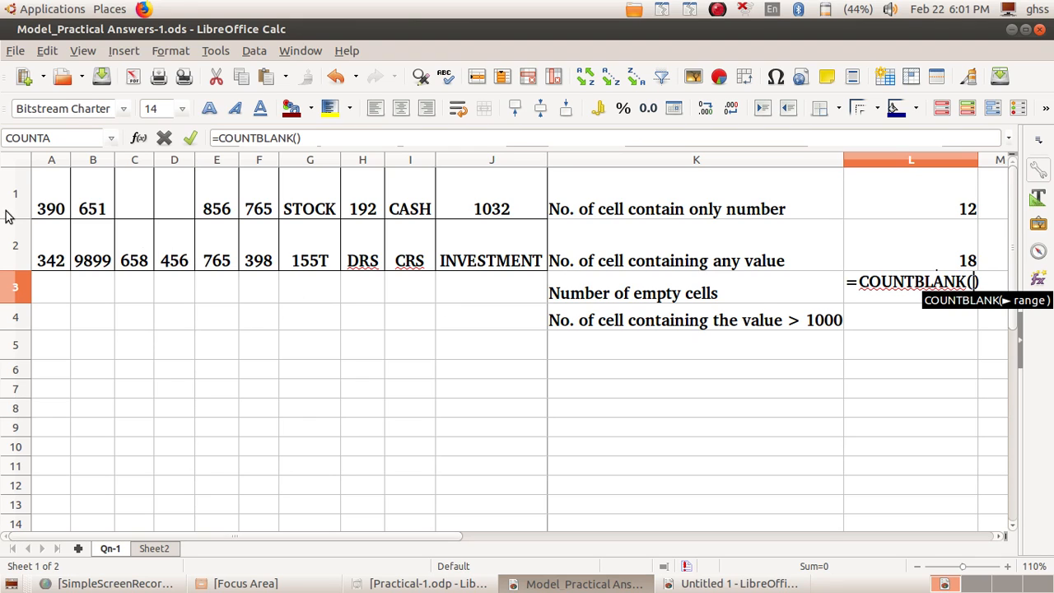
pyautogui.moveTo(54, 194); pyautogui.dragTo(494, 238)
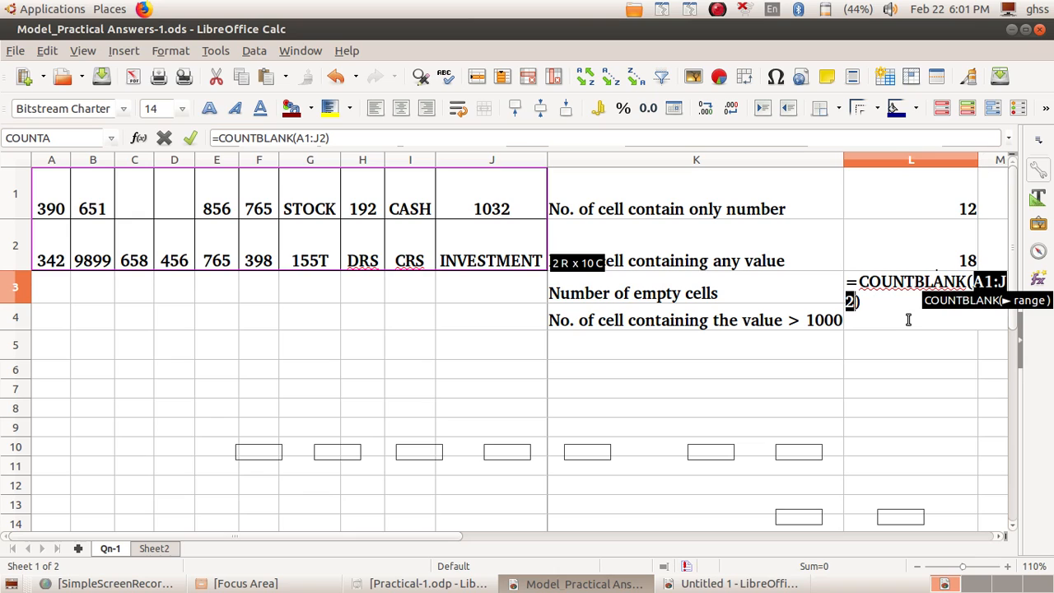
pyautogui.press('Return')
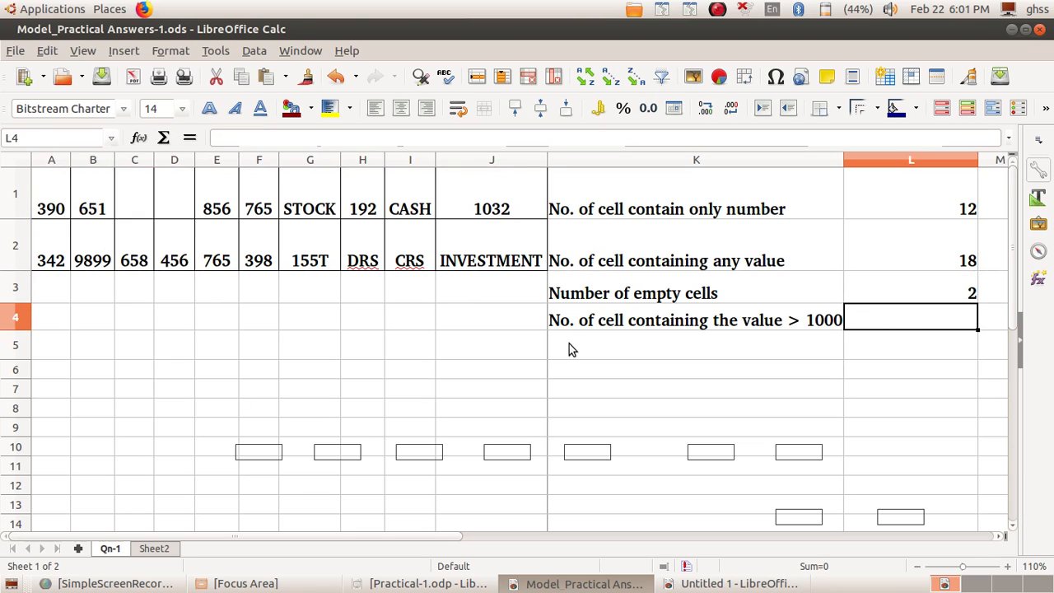
# Widen column L slightly and enter =COUNTIF(A1:J2,">1000") in L4 to count the values above 1000
pyautogui.moveTo(979, 160); pyautogui.dragTo(986, 161)
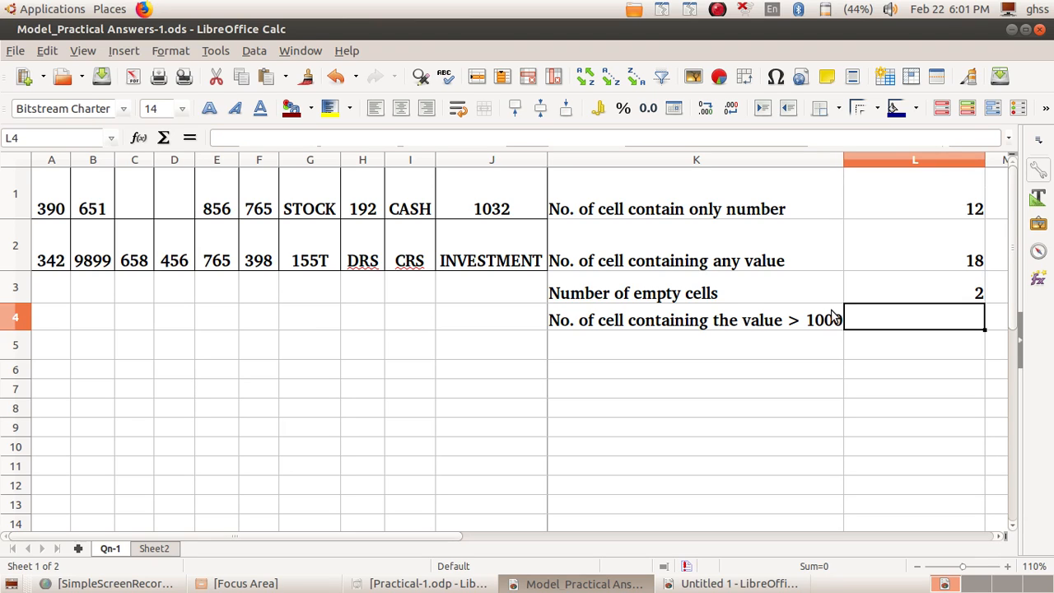
pyautogui.write('=')
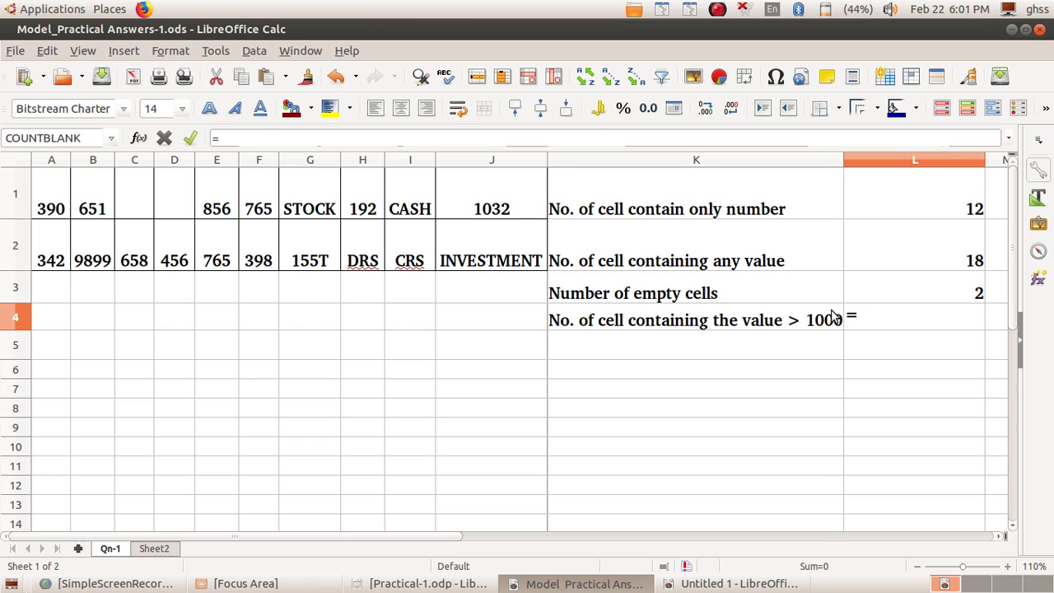
pyautogui.write('COUN')
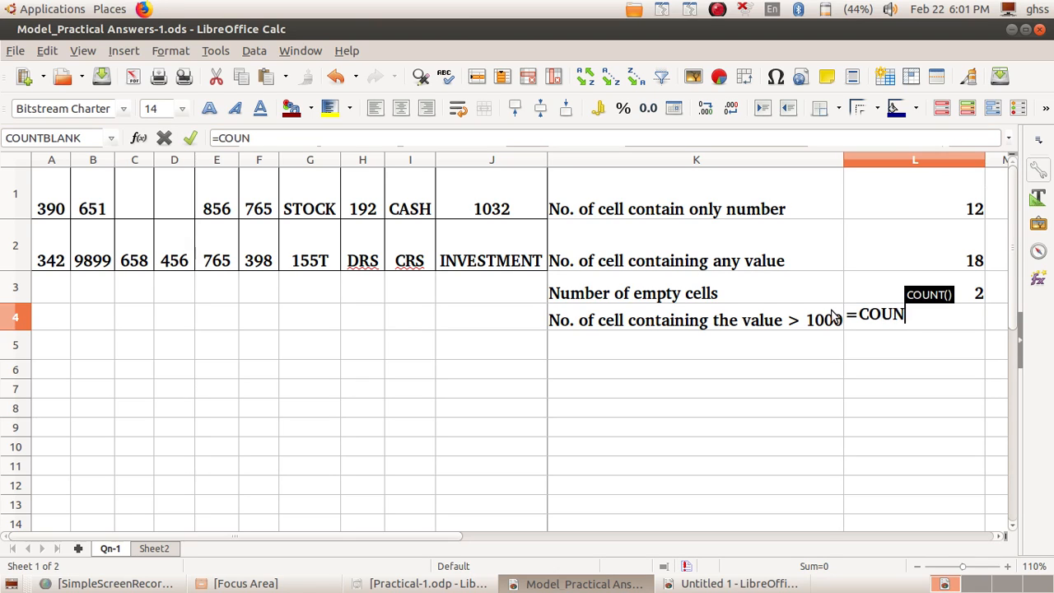
pyautogui.write('TIF')
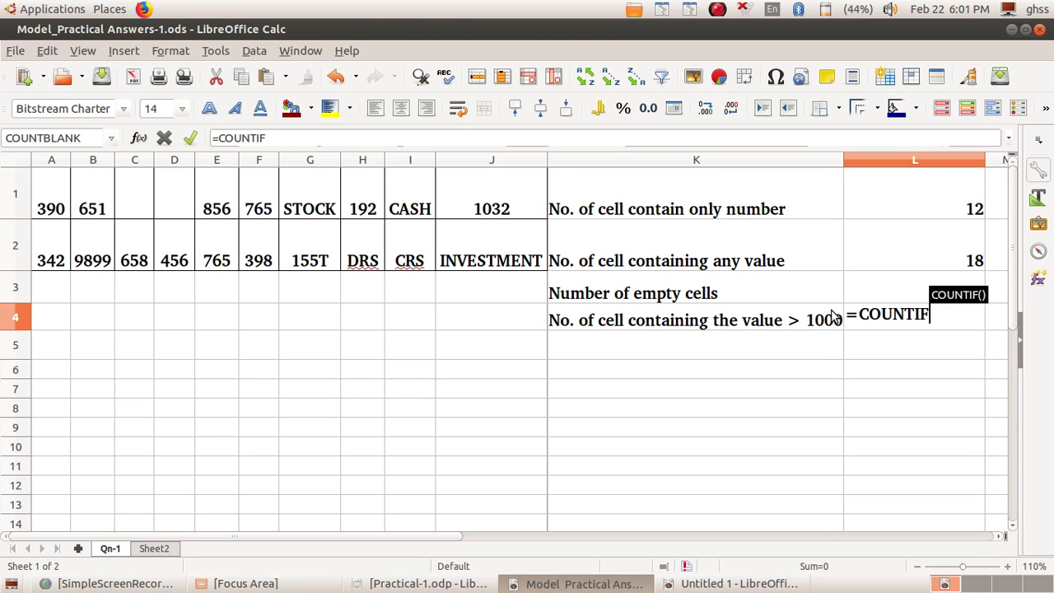
pyautogui.press('Return')
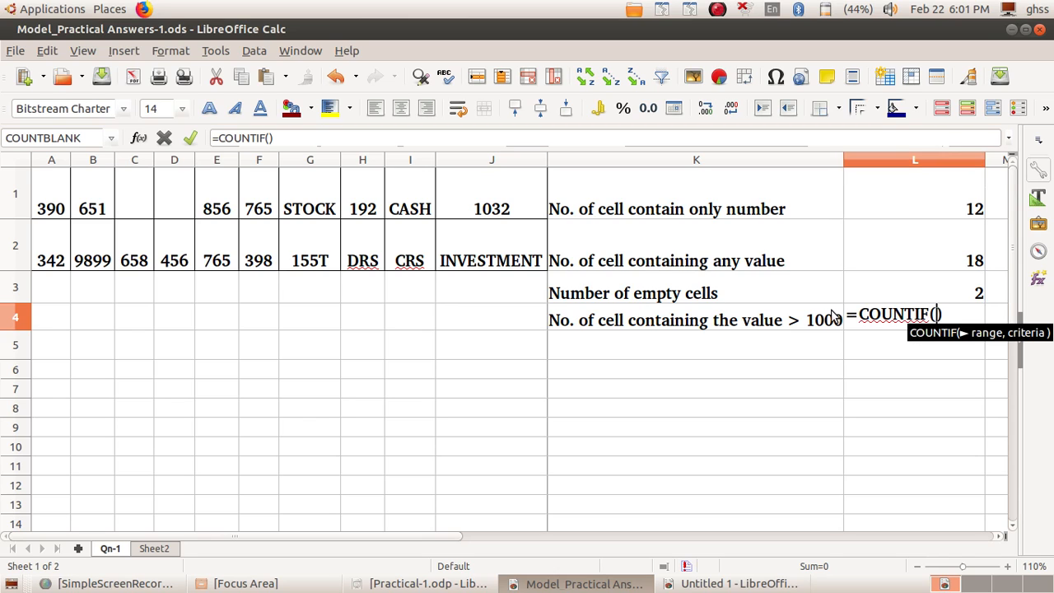
pyautogui.click(45, 212)
pyautogui.moveTo(45, 211); pyautogui.dragTo(461, 261)
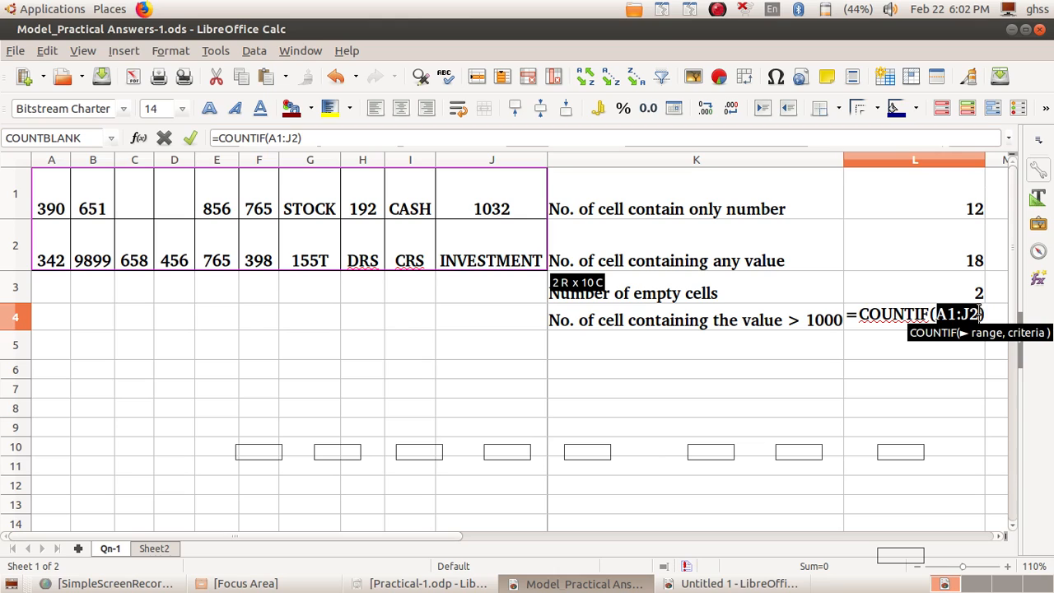
pyautogui.write(',')
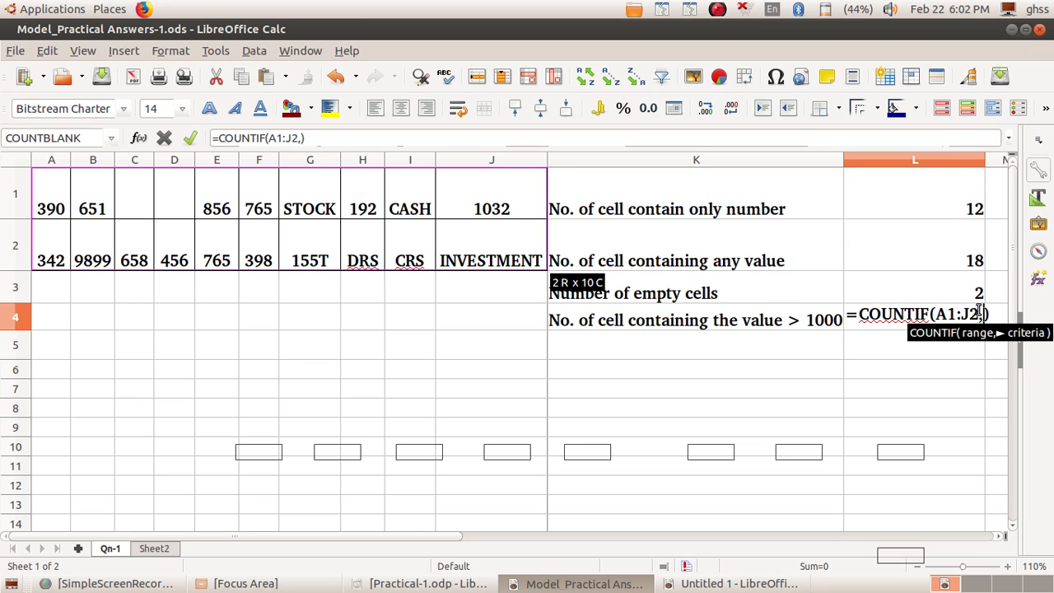
pyautogui.write('"')
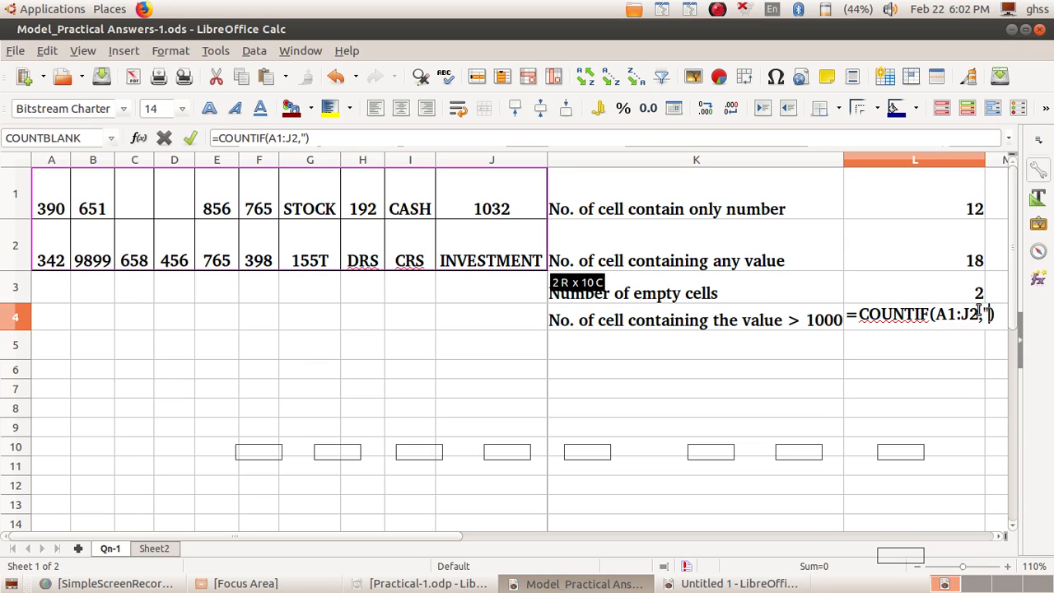
pyautogui.write('>100')
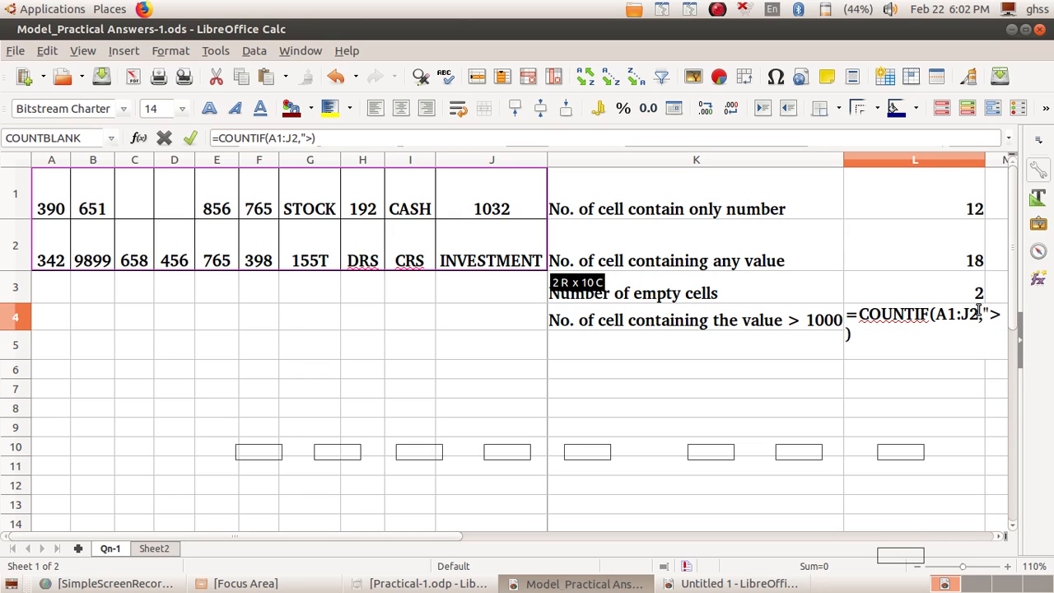
pyautogui.write('0')
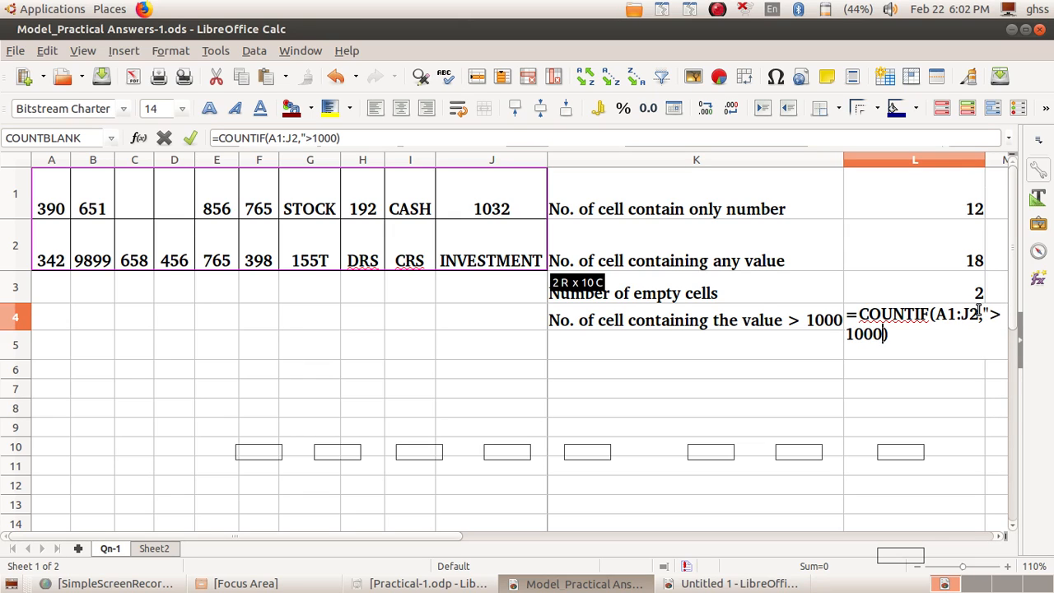
pyautogui.write('"')
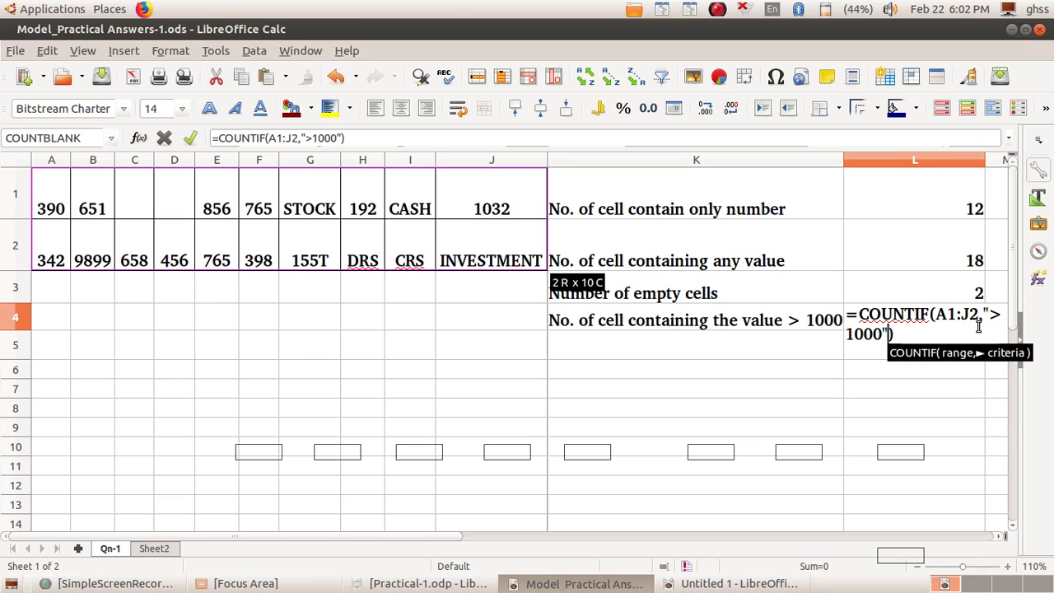
pyautogui.press('Return')
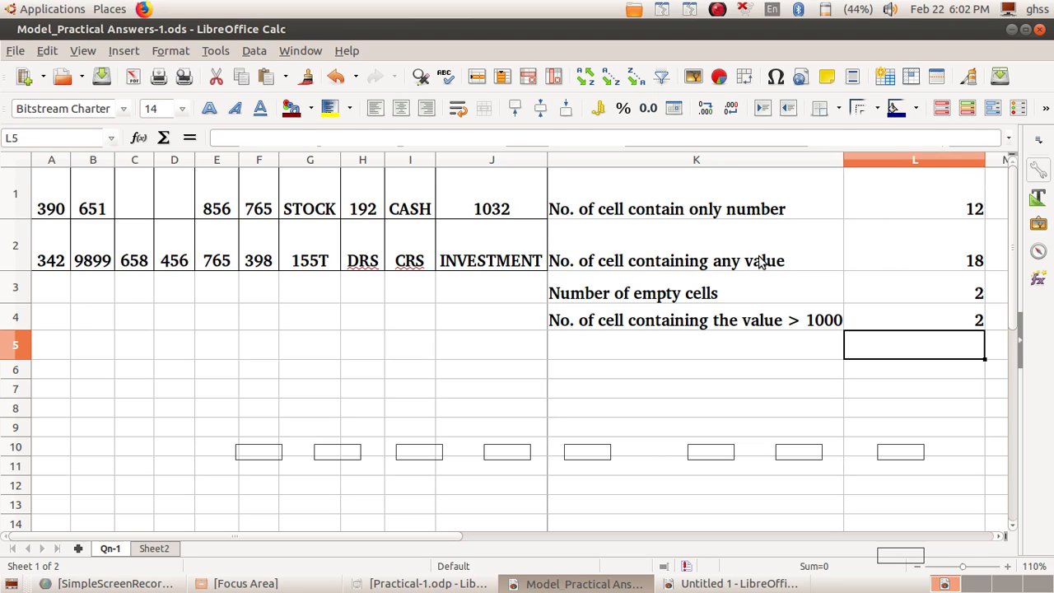
# Review the formulas in L2 and L3, and test them by clearing cell E2 and re-entering 765 in it
pyautogui.click(900, 257)
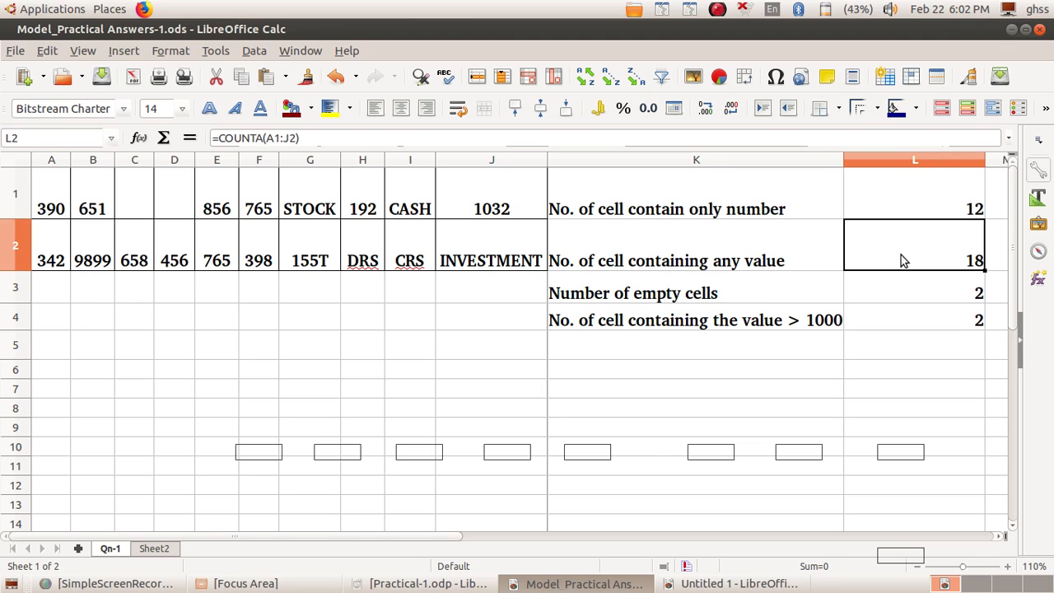
pyautogui.click(885, 294)
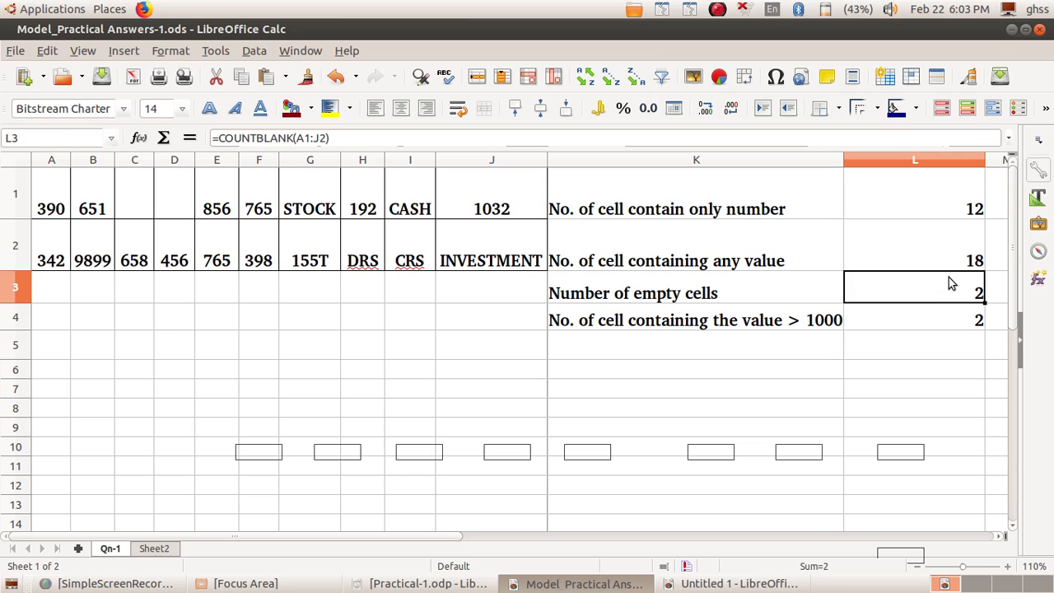
pyautogui.click(227, 264)
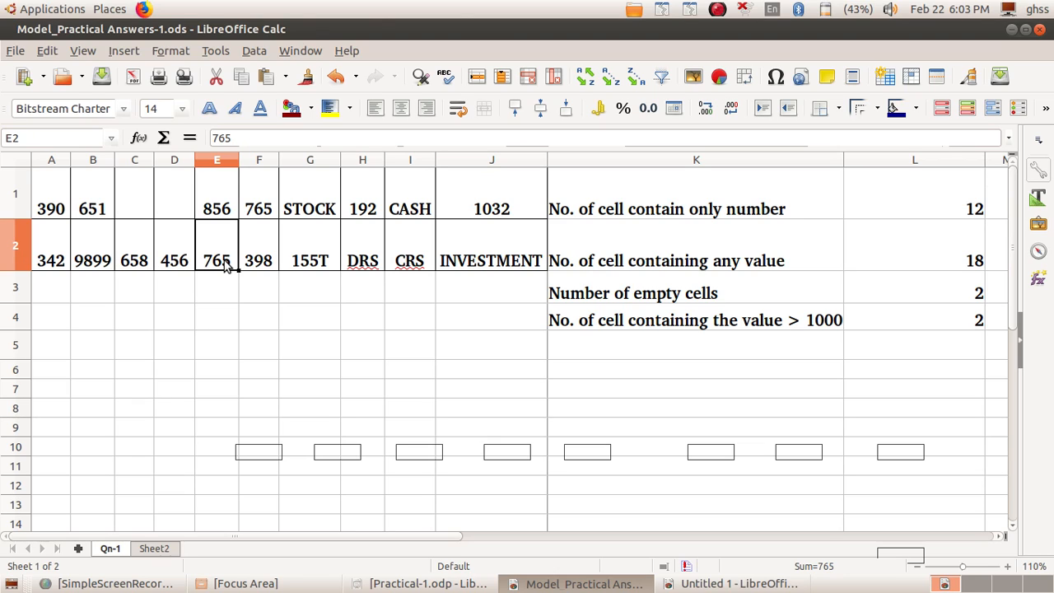
pyautogui.press('Delete')
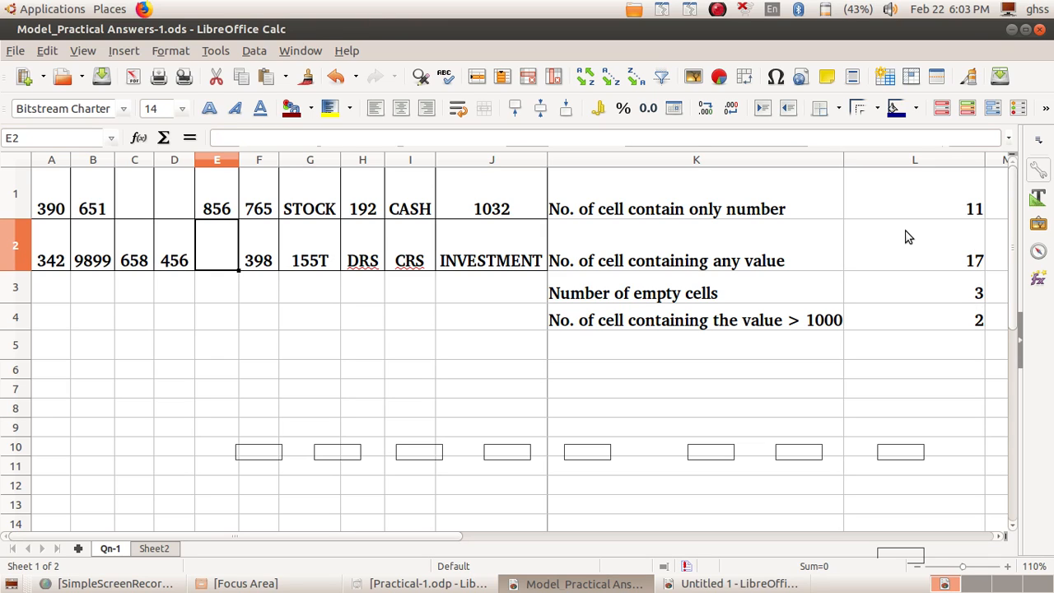
pyautogui.write('765')
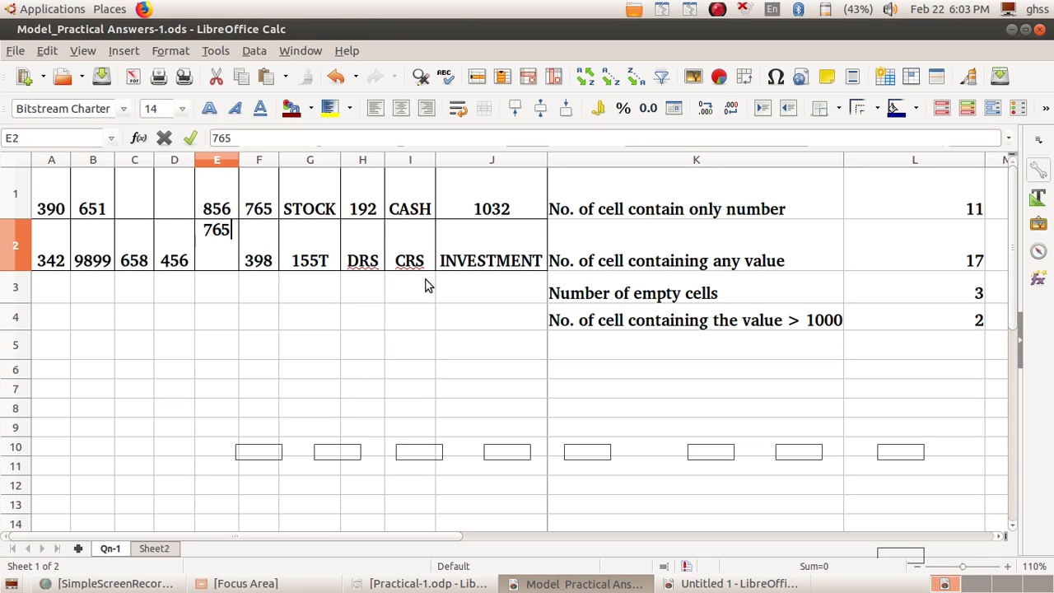
pyautogui.press('Return')
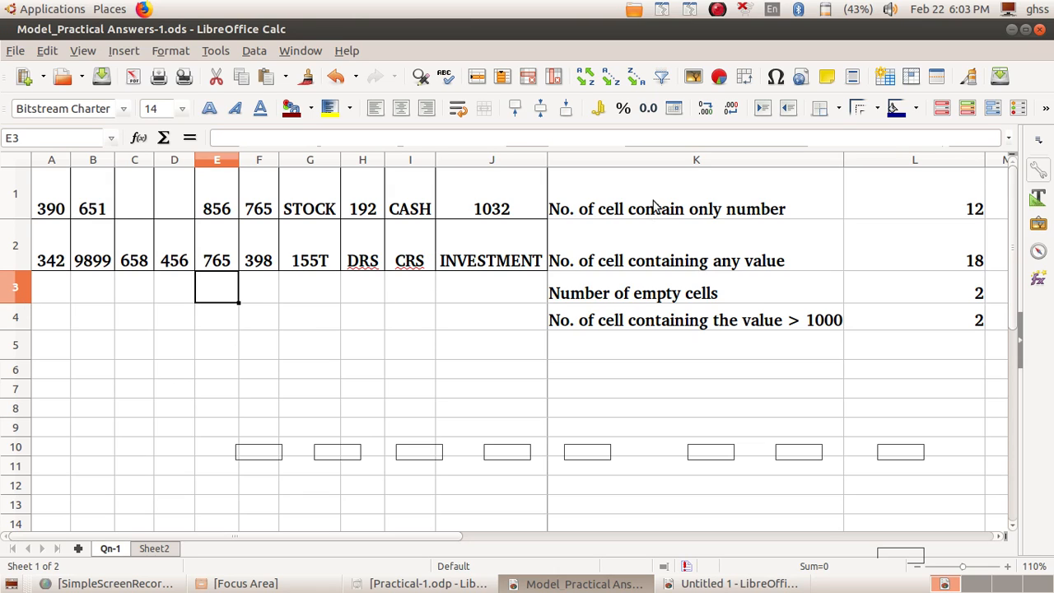
pyautogui.click(653, 238)
pyautogui.click(660, 298)
pyautogui.click(664, 319)
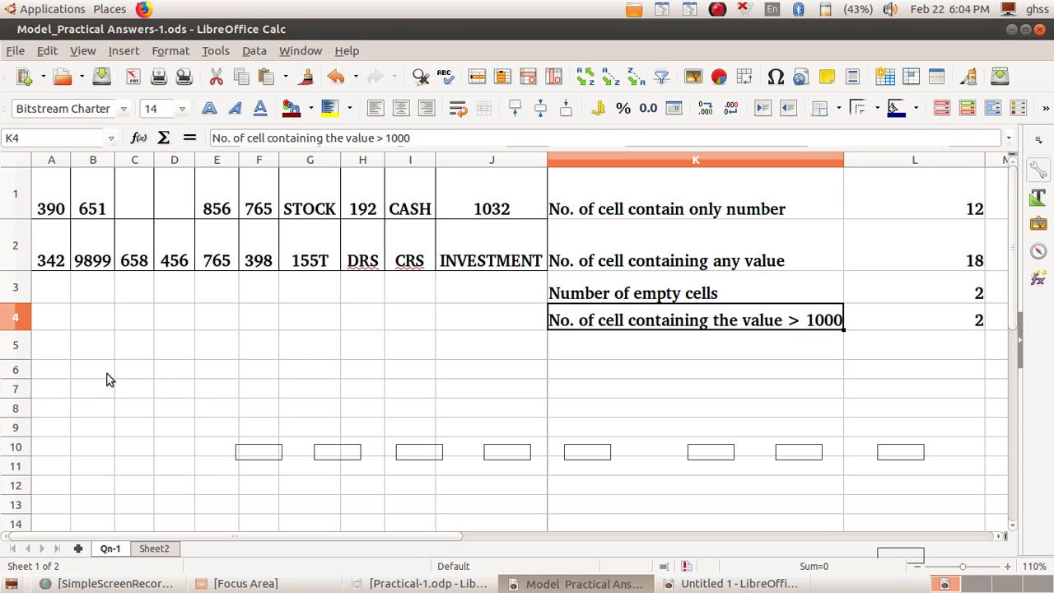
# Enter the answer labels A, B, C and D down cells C4:C7
pyautogui.click(135, 321)
pyautogui.write('A')
pyautogui.press('Return')
pyautogui.write('B')
pyautogui.press('Return')
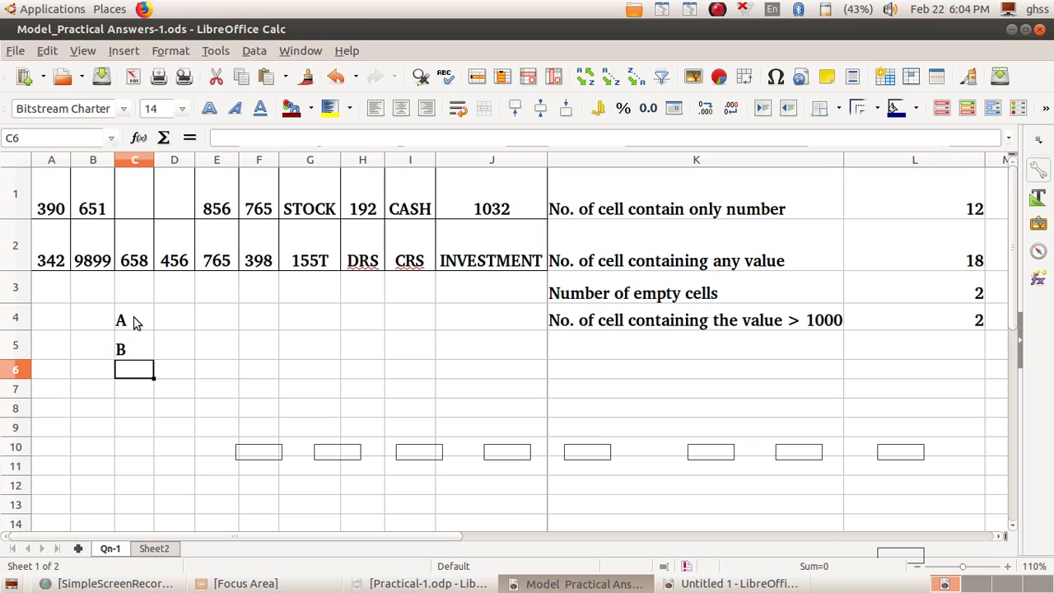
pyautogui.write('C')
pyautogui.press('Return')
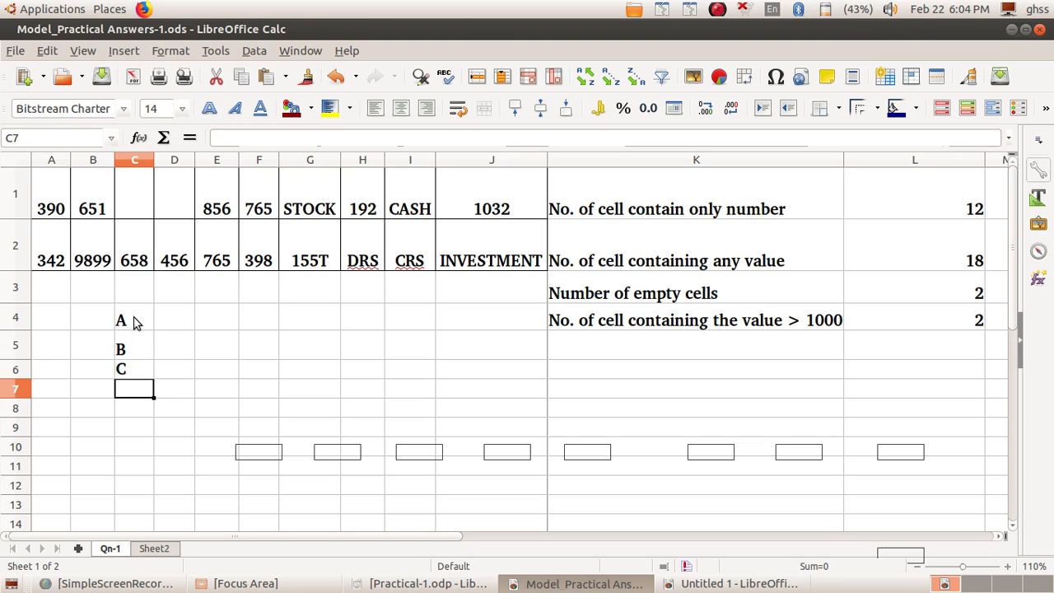
pyautogui.write('D')
pyautogui.press('Return')
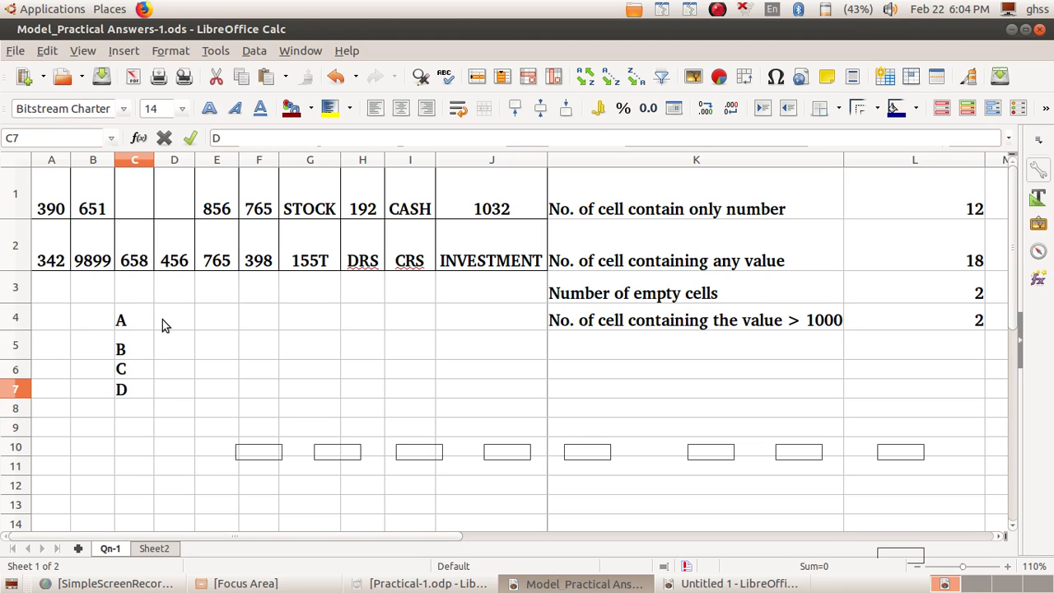
# Enter =COUNTA(A1:J2) in cell D4 beside label A
pyautogui.click(162, 323)
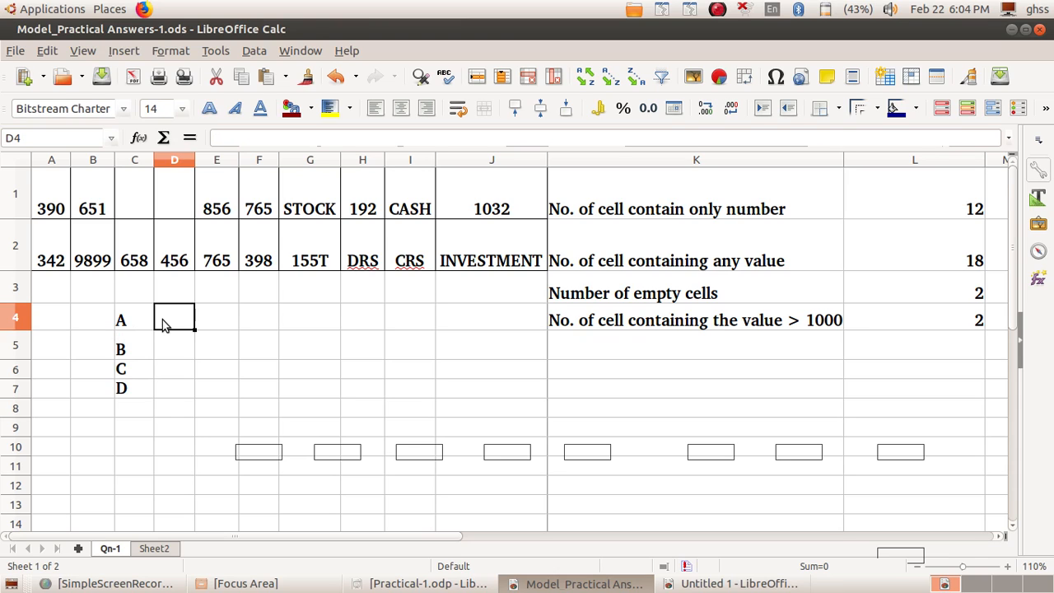
pyautogui.write('=COUNTA')
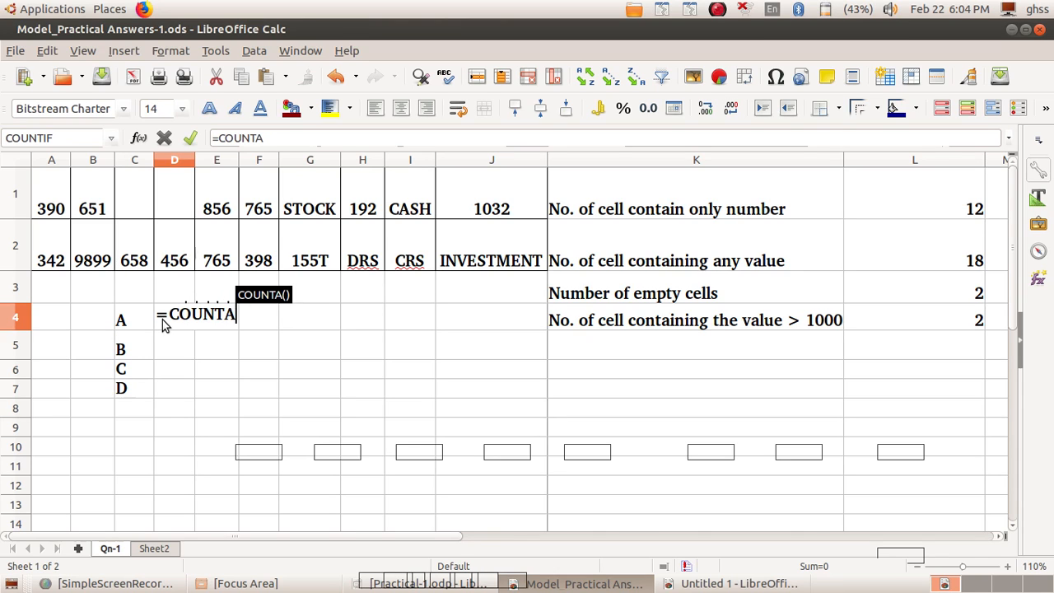
pyautogui.write('(')
pyautogui.moveTo(47, 206); pyautogui.dragTo(464, 239)
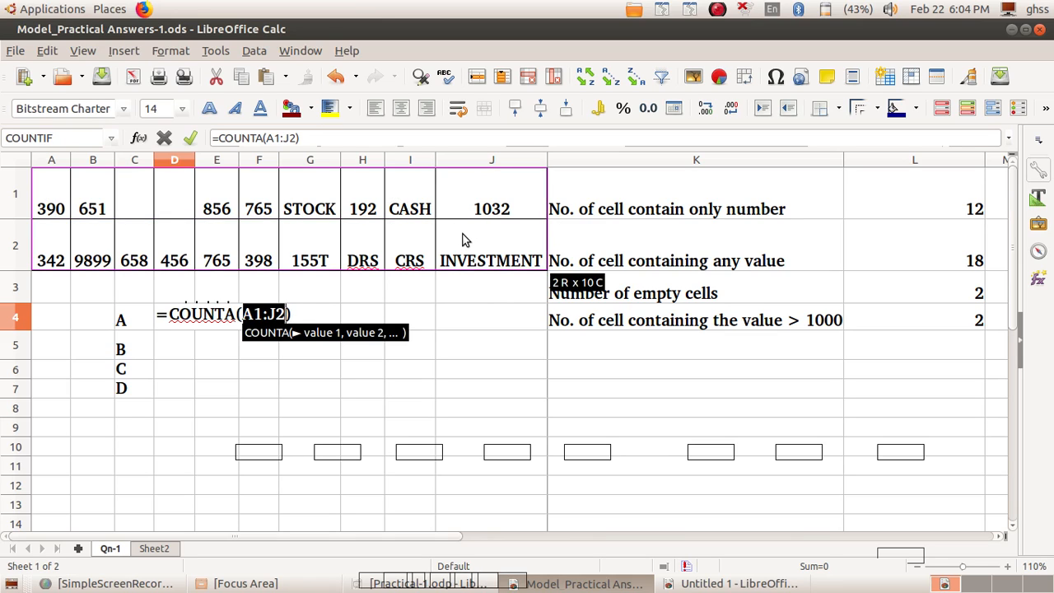
pyautogui.press('Return')
pyautogui.write('=CO')
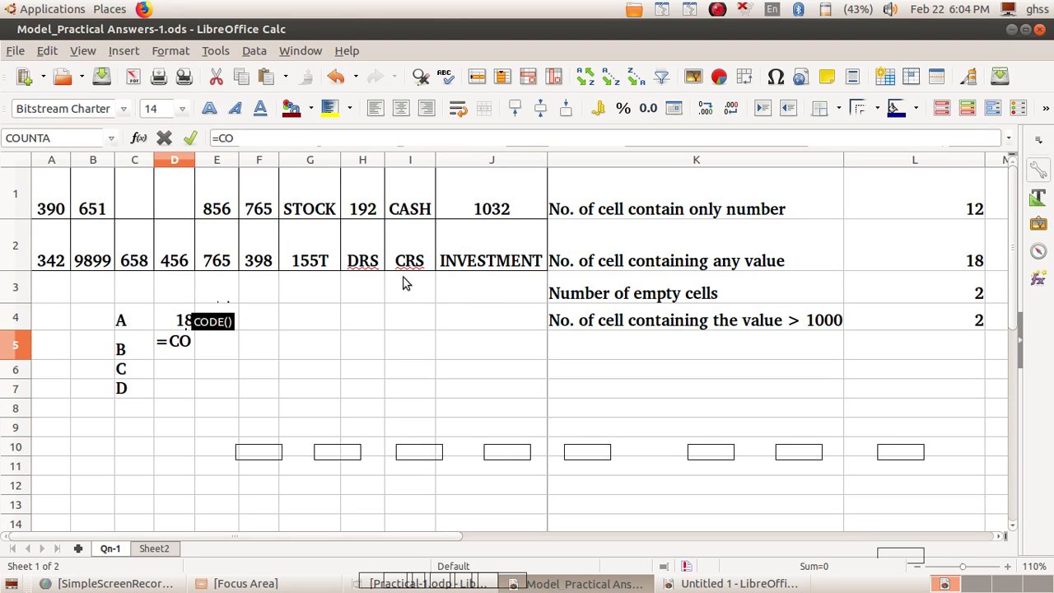
pyautogui.press('BackSpace')
pyautogui.press('BackSpace')
pyautogui.press('BackSpace')
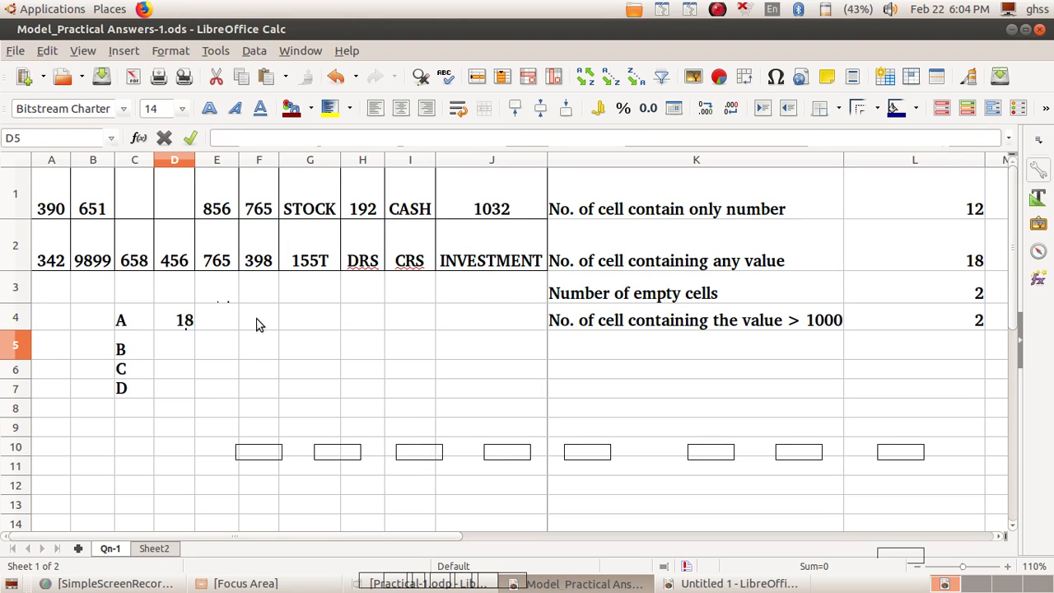
# Change the function in the D4 formula to COUNT, keeping the range A1:J2
pyautogui.click(168, 318)
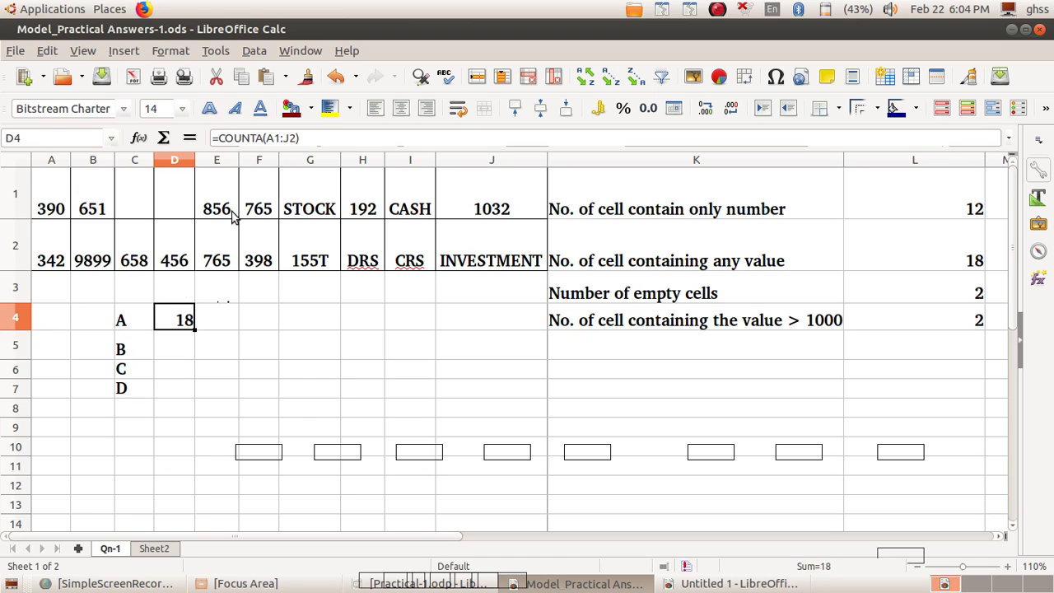
pyautogui.doubleClick(176, 318)
pyautogui.click(228, 311)
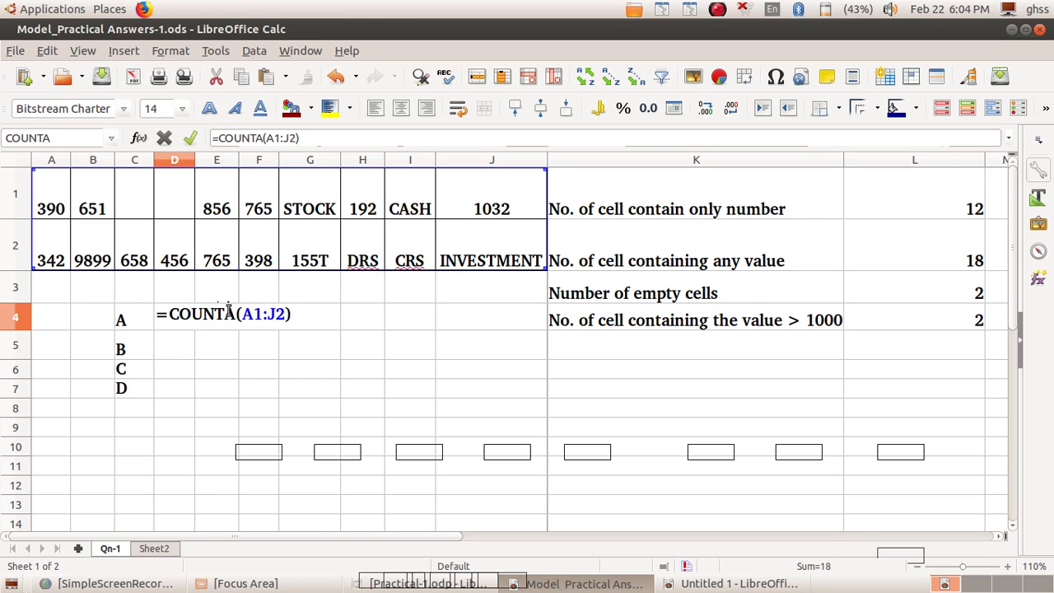
pyautogui.press('Delete')
pyautogui.press('Return')
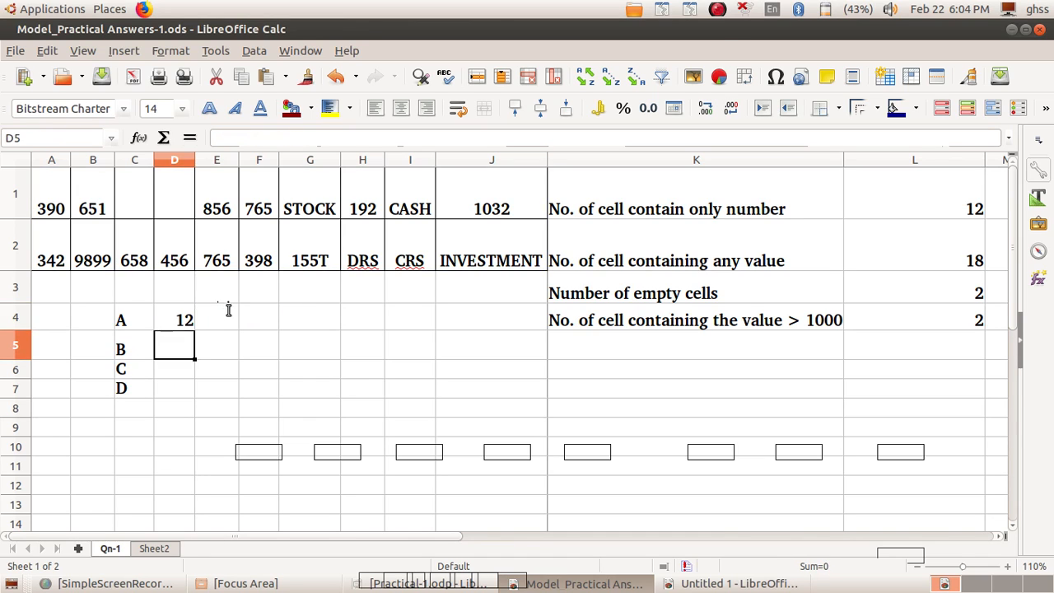
# Enter =COUNTA(A1:J2) in cell D5 beside label B
pyautogui.write('=C')
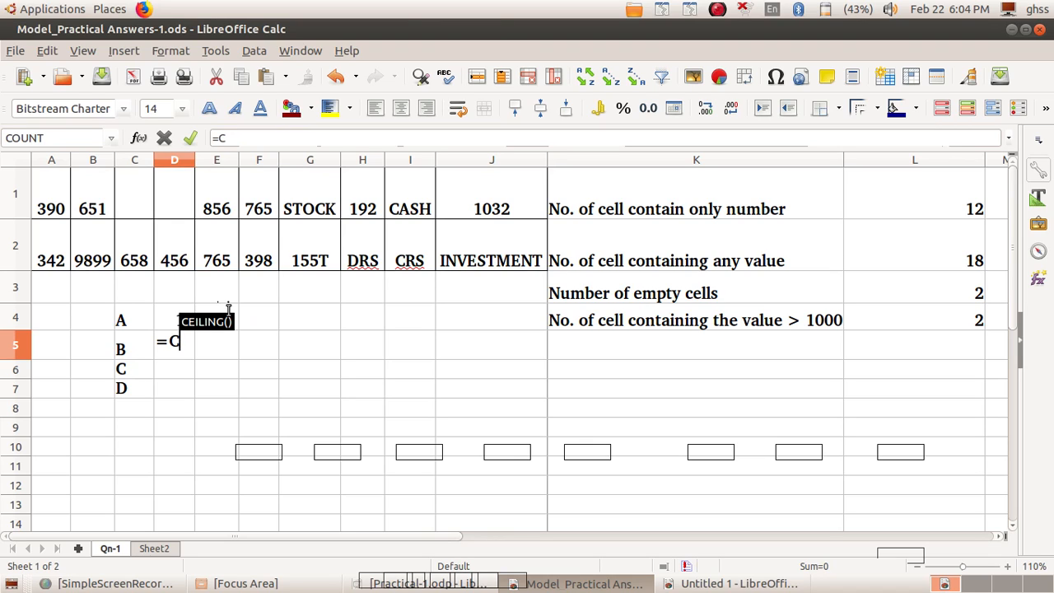
pyautogui.write('OU')
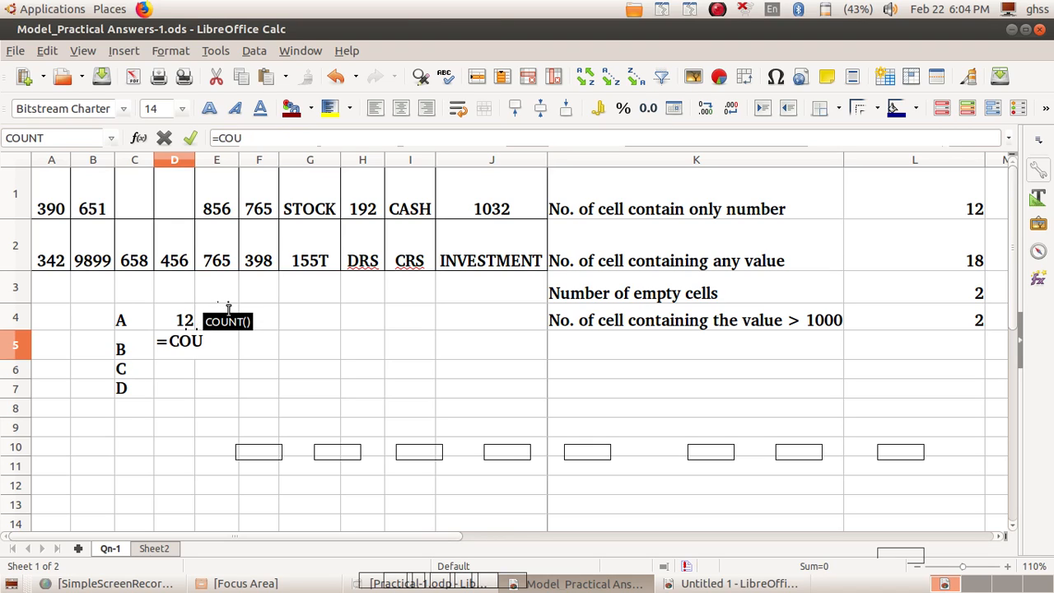
pyautogui.write('NTA')
pyautogui.press('Return')
pyautogui.write('A1:J2')
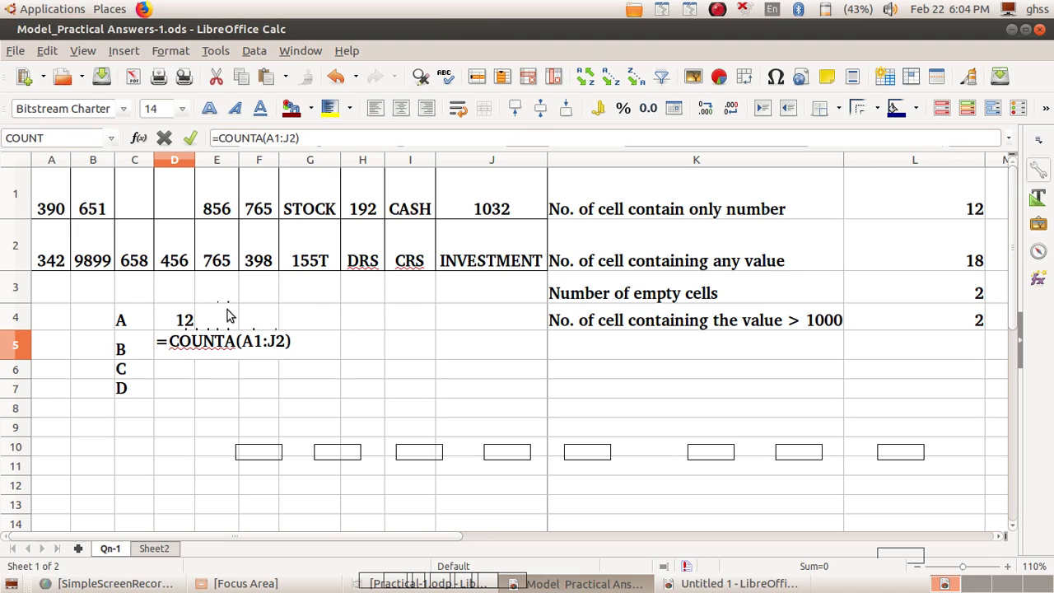
pyautogui.press('Return')
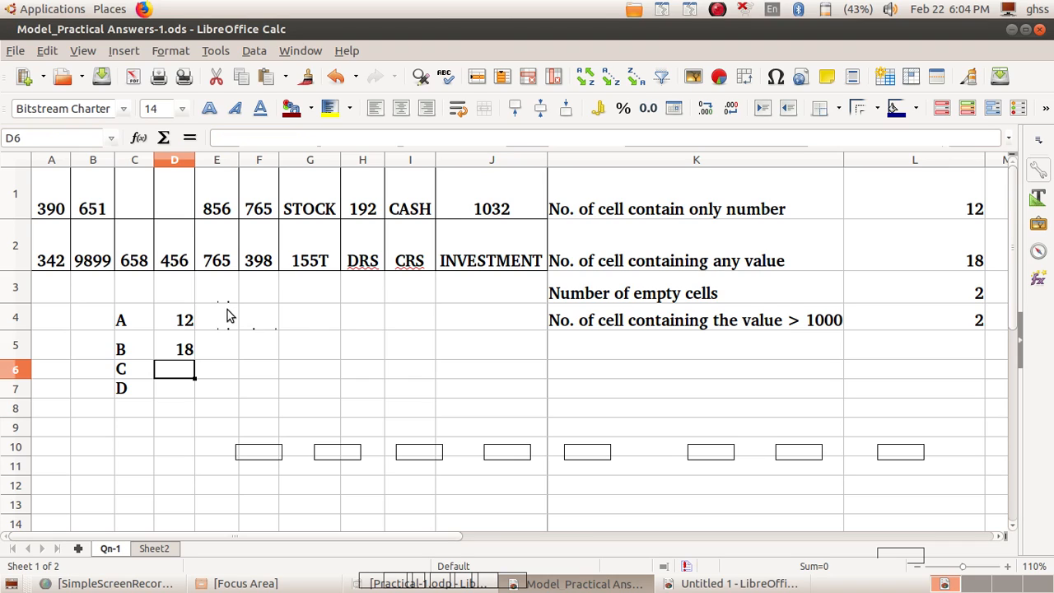
# Enter =COUNTBLANK(A1:J2) in cell D6 beside label C to count the empty cells
pyautogui.write('=COU')
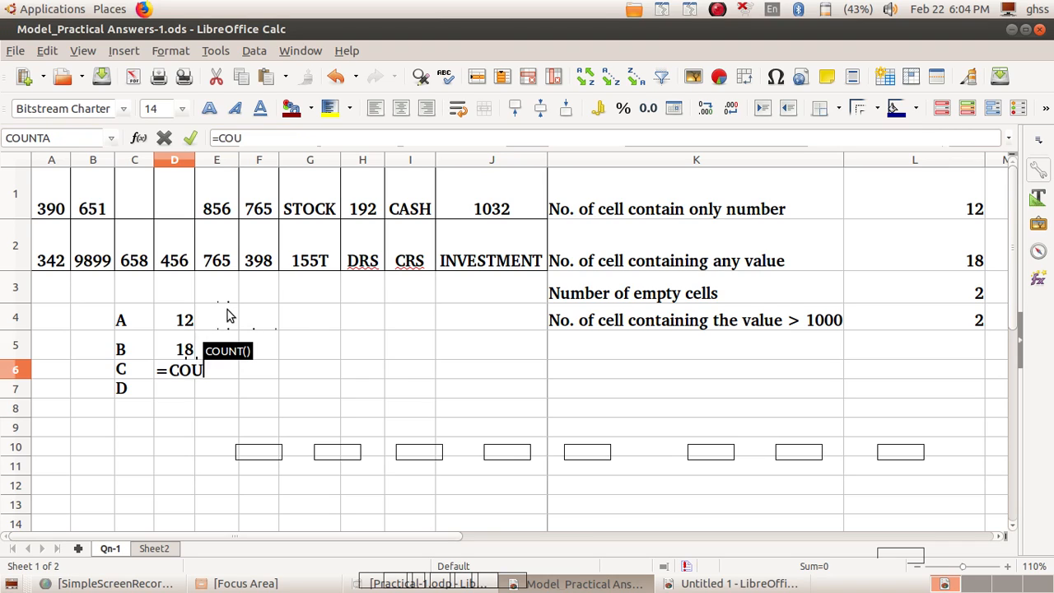
pyautogui.write('NTB')
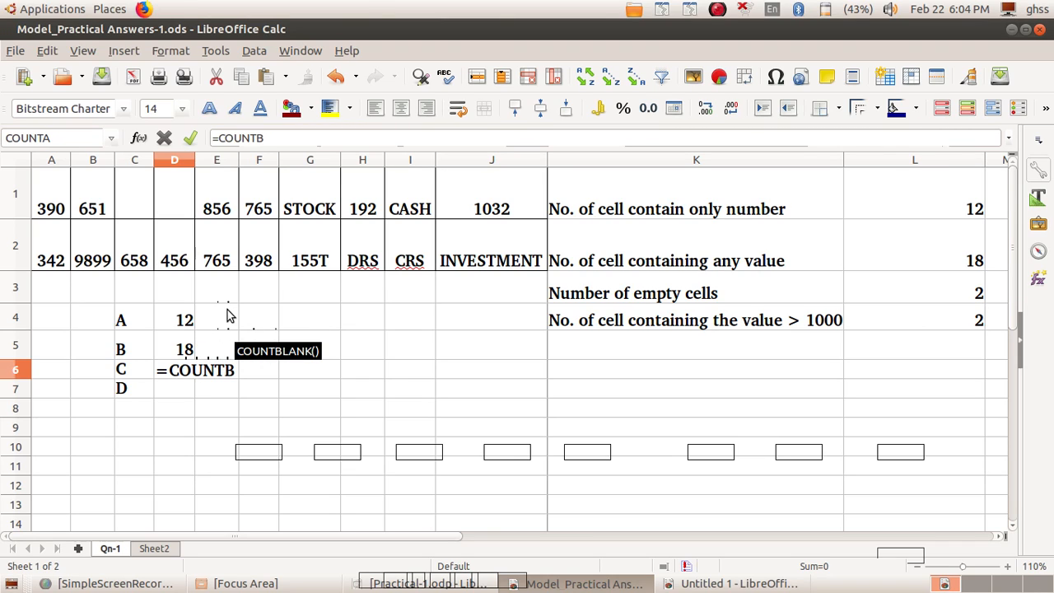
pyautogui.press('Return')
pyautogui.moveTo(46, 213); pyautogui.dragTo(470, 237)
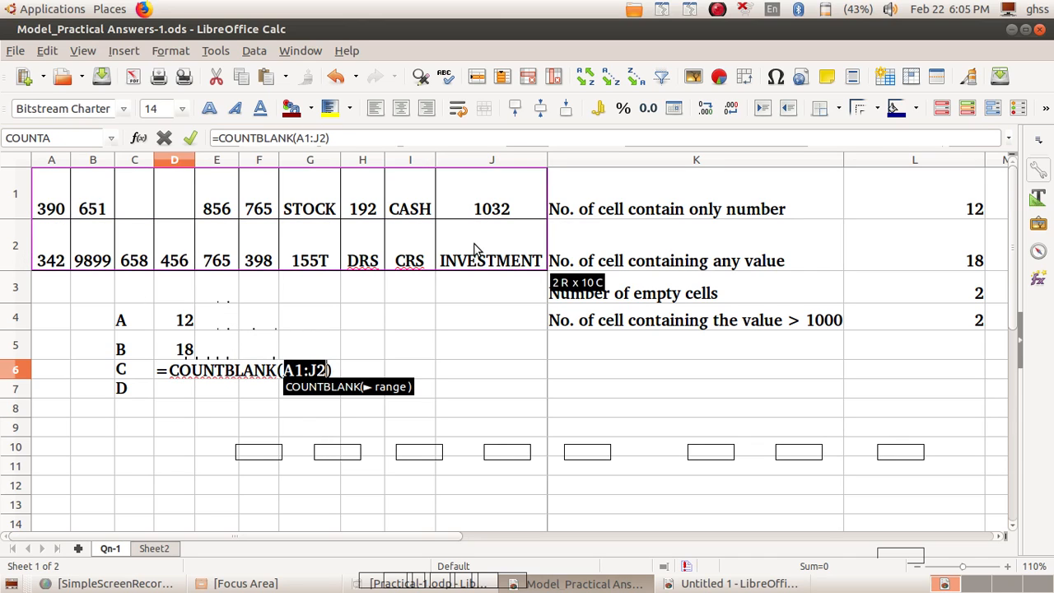
pyautogui.press('Return')
# Enter =COUNTIF(A1:J2,">1000") in cell D7 beside label D to count the values above 1000
pyautogui.write('=')
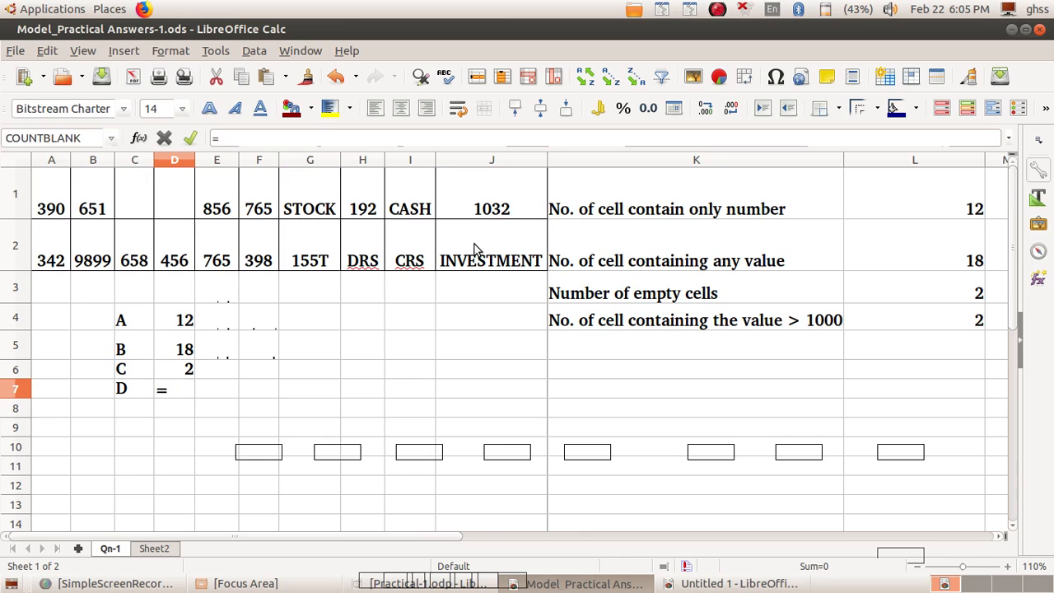
pyautogui.write('COUN')
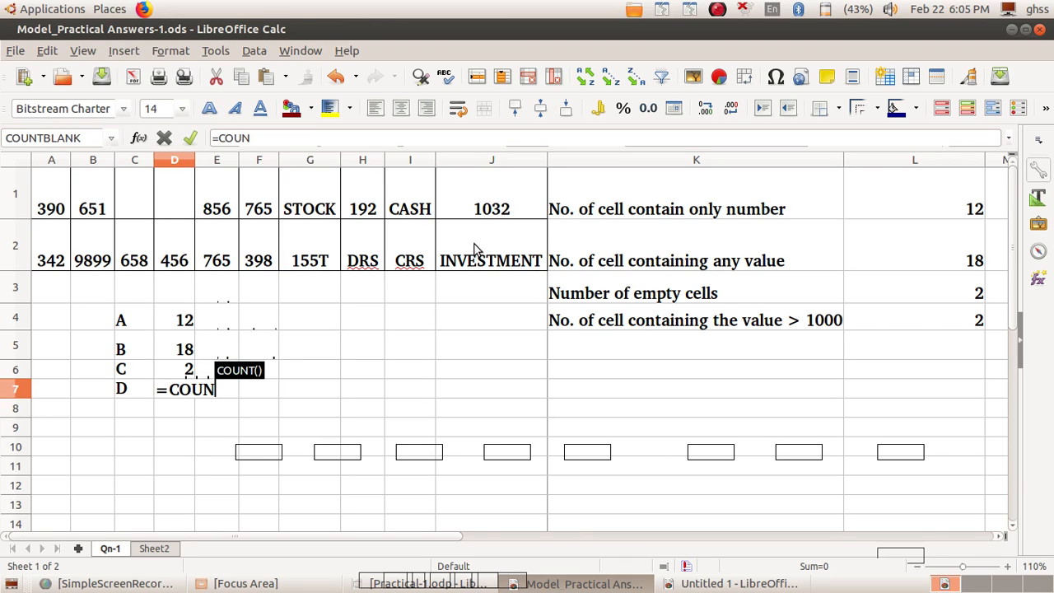
pyautogui.write('TIF(')
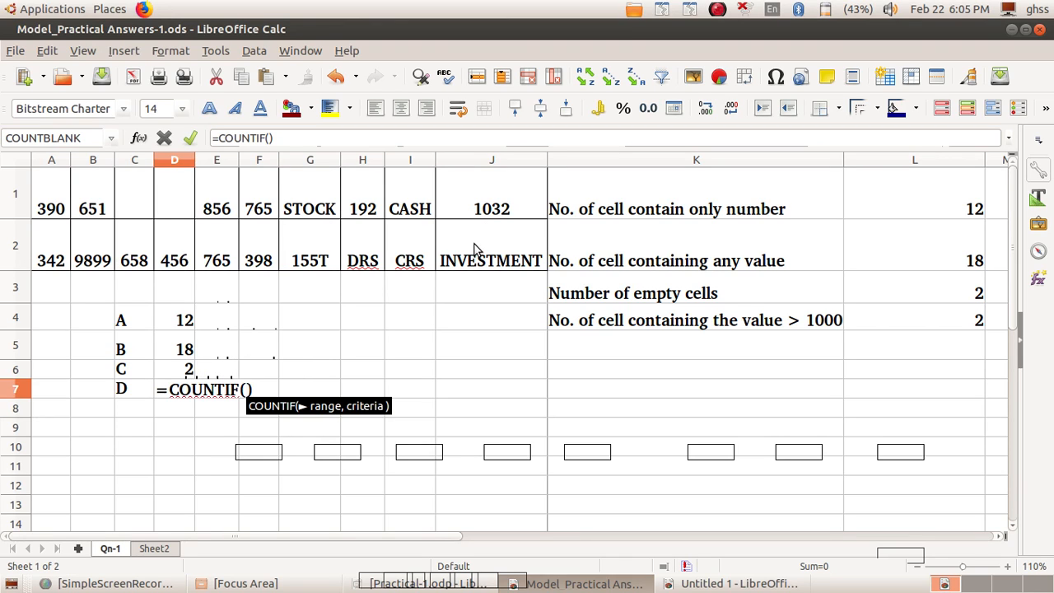
pyautogui.moveTo(43, 212); pyautogui.dragTo(524, 263)
pyautogui.write(',')
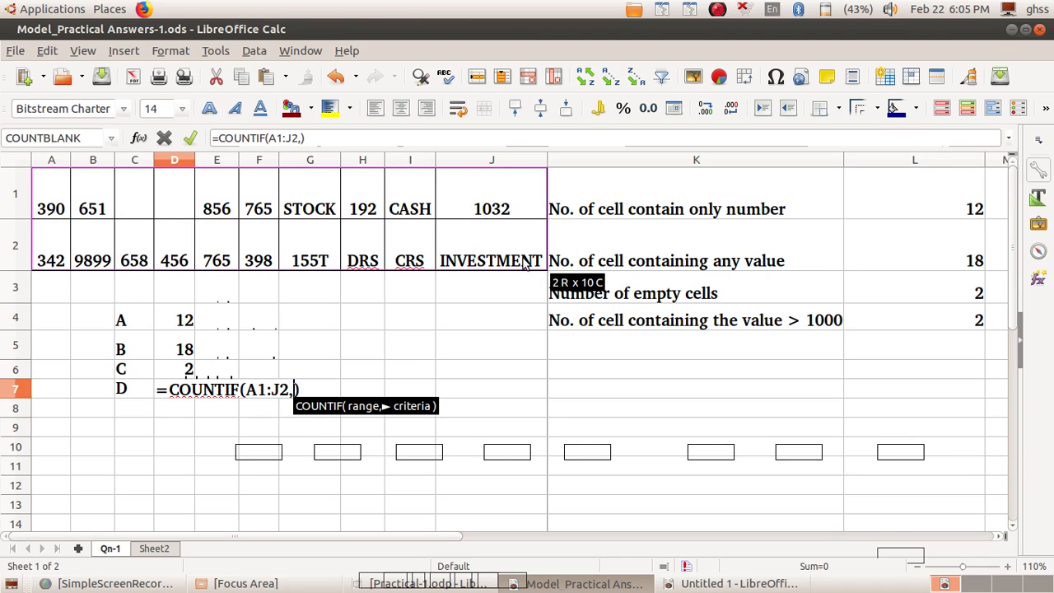
pyautogui.write('">1000')
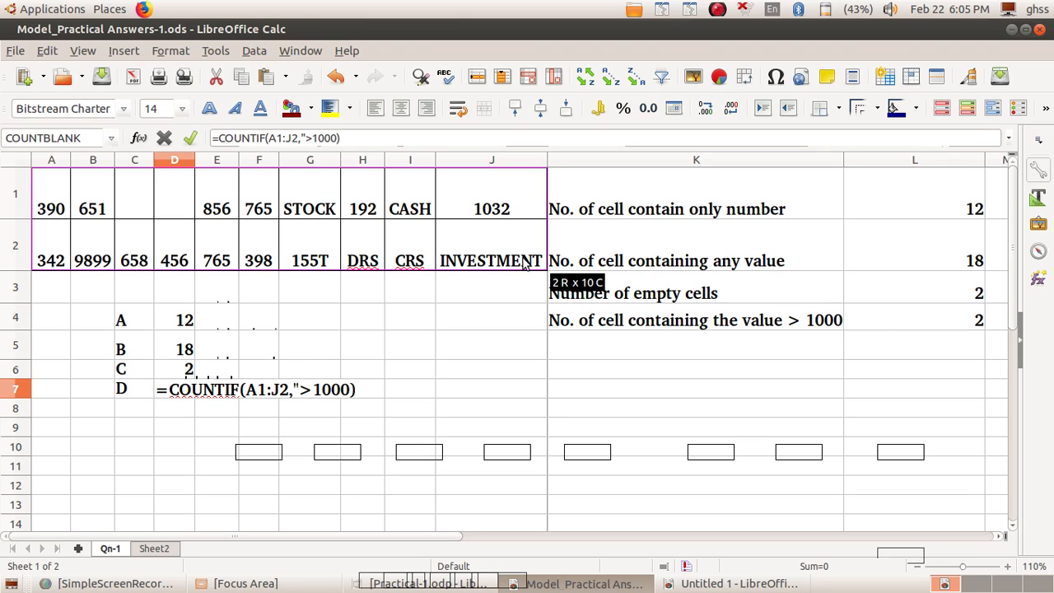
pyautogui.write('"')
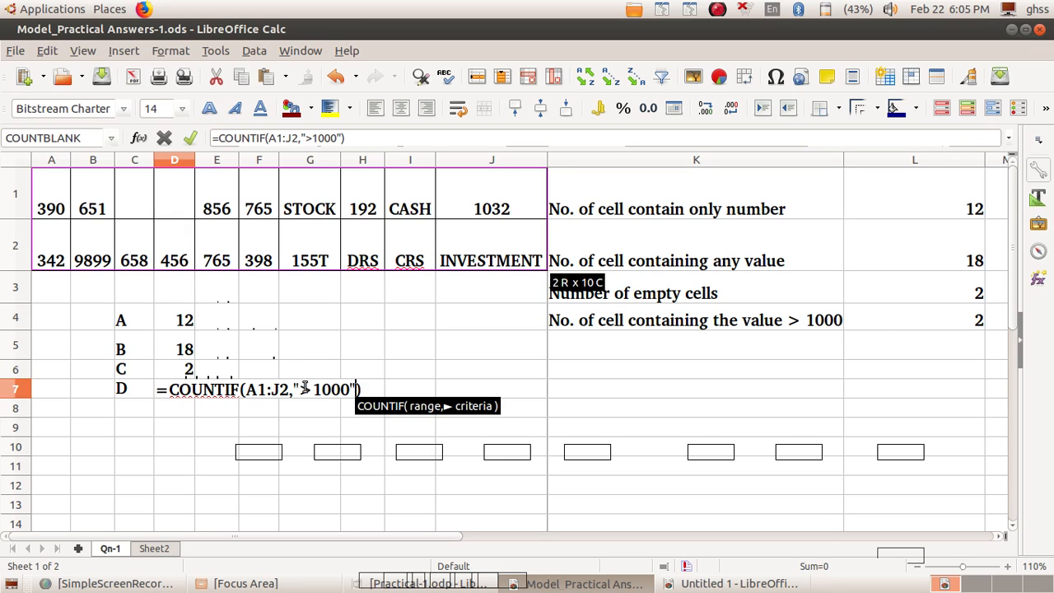
pyautogui.press('Return')
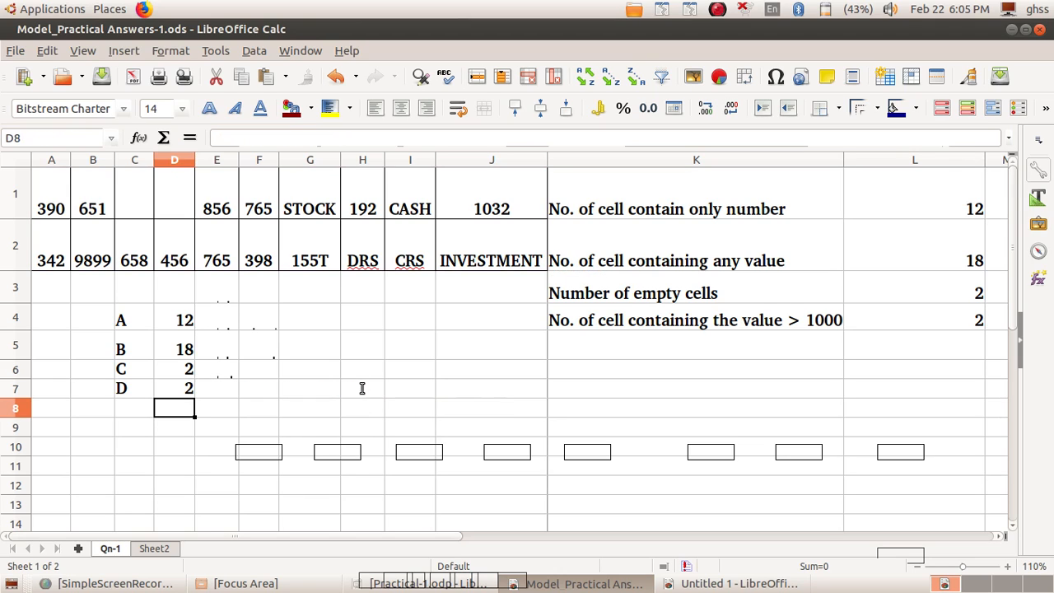